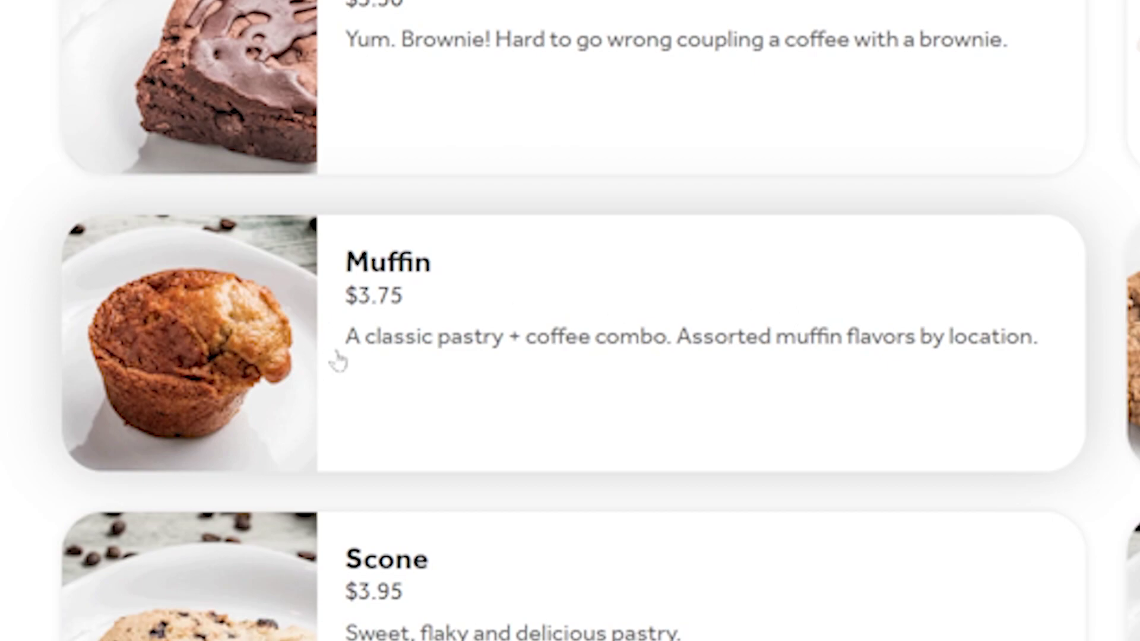
View the Muffin item's required flavour options, then close them and return to the menu
{"action": "left_click", "coordinate": [380, 385]}
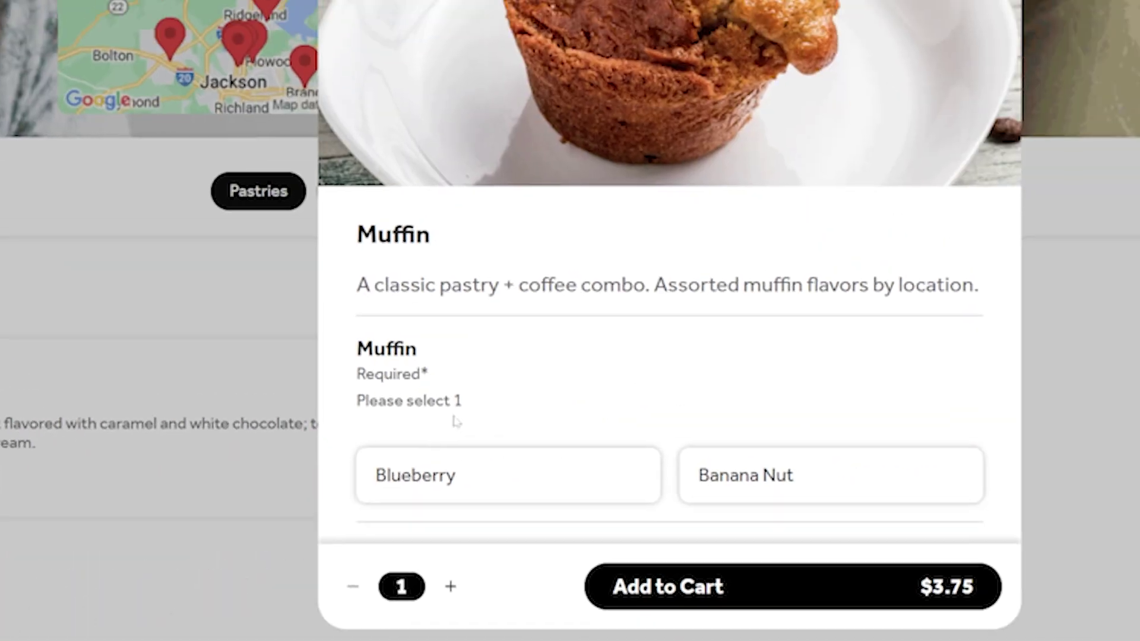
{"action": "scroll", "coordinate": [456, 421], "scroll_direction": "down", "scroll_amount": 3}
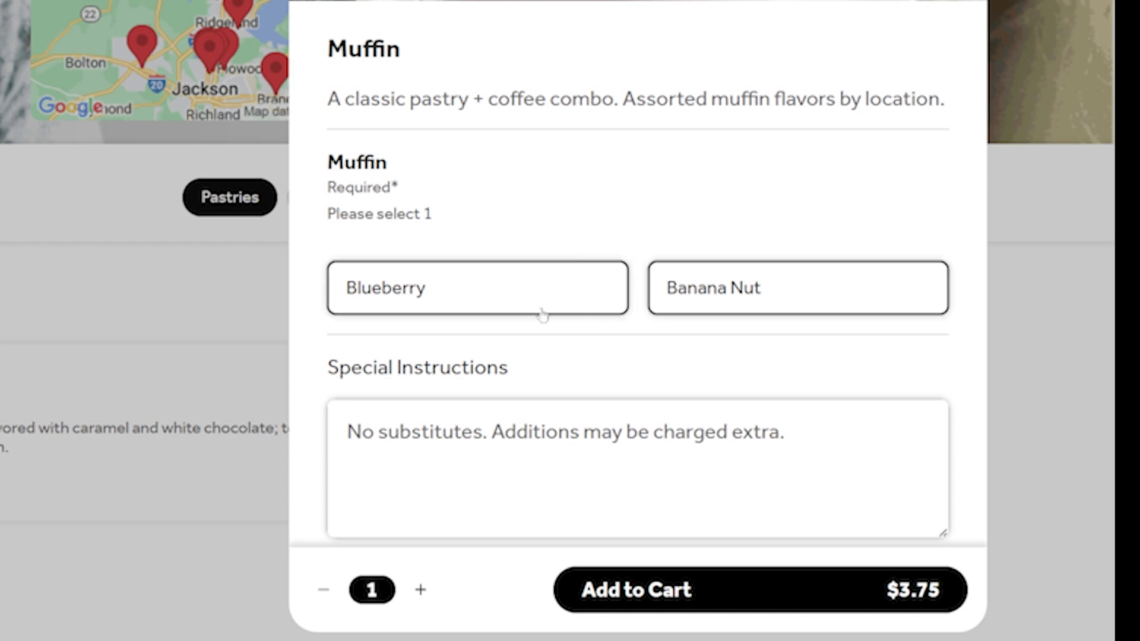
{"action": "left_click", "coordinate": [120, 458]}
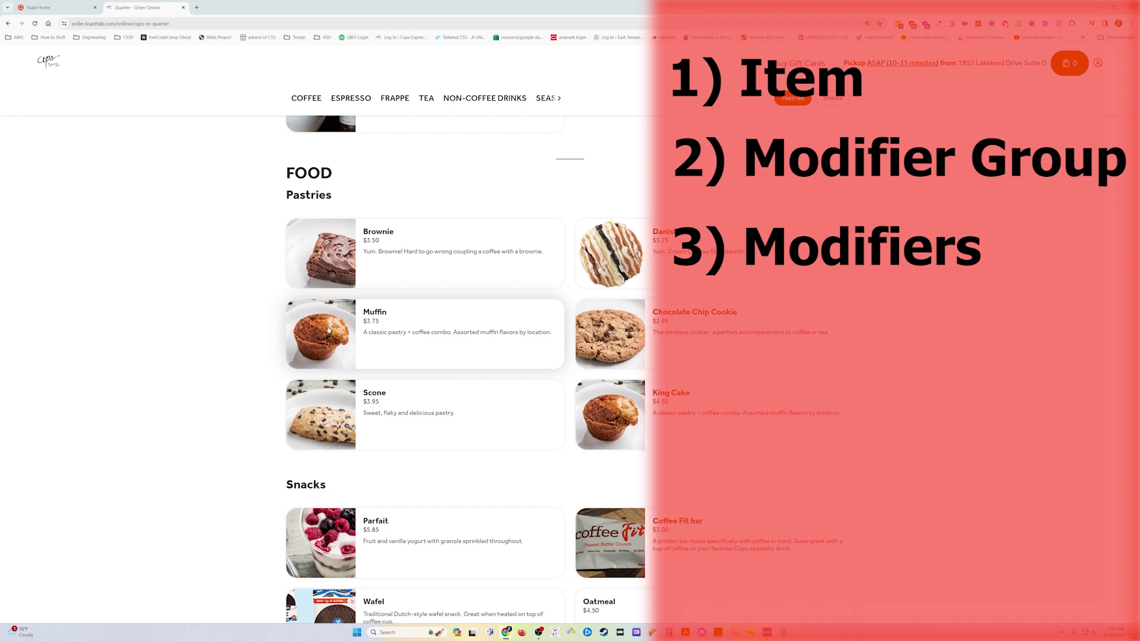
Reopen the Muffin options and choose the Blueberry flavour
{"action": "left_click", "coordinate": [366, 323]}
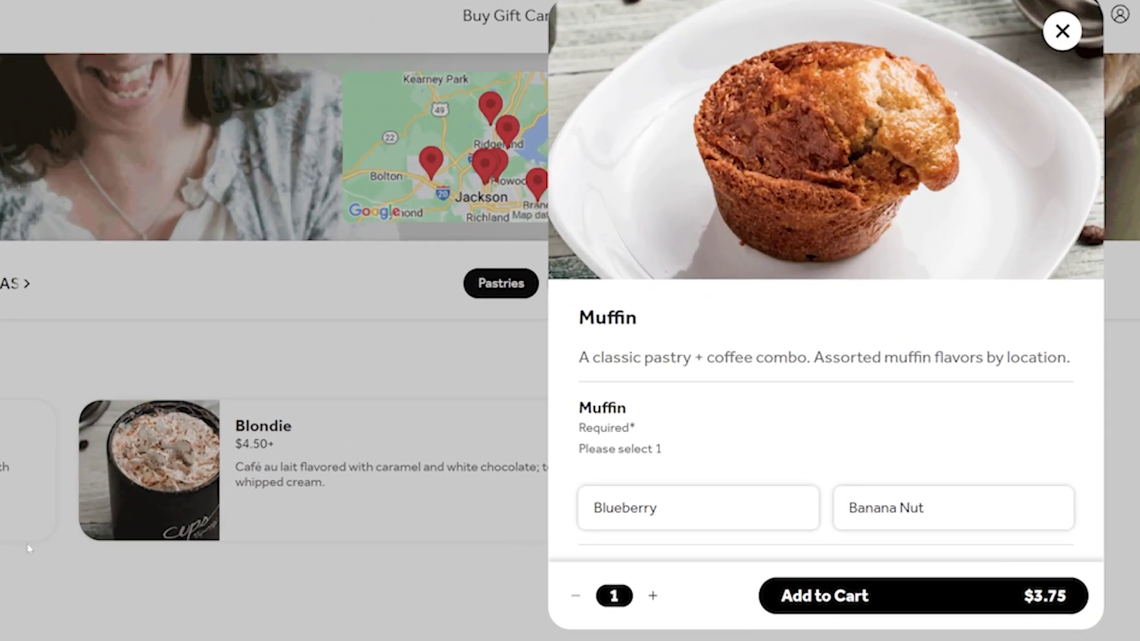
{"action": "scroll", "coordinate": [704, 371], "scroll_direction": "down", "scroll_amount": 3}
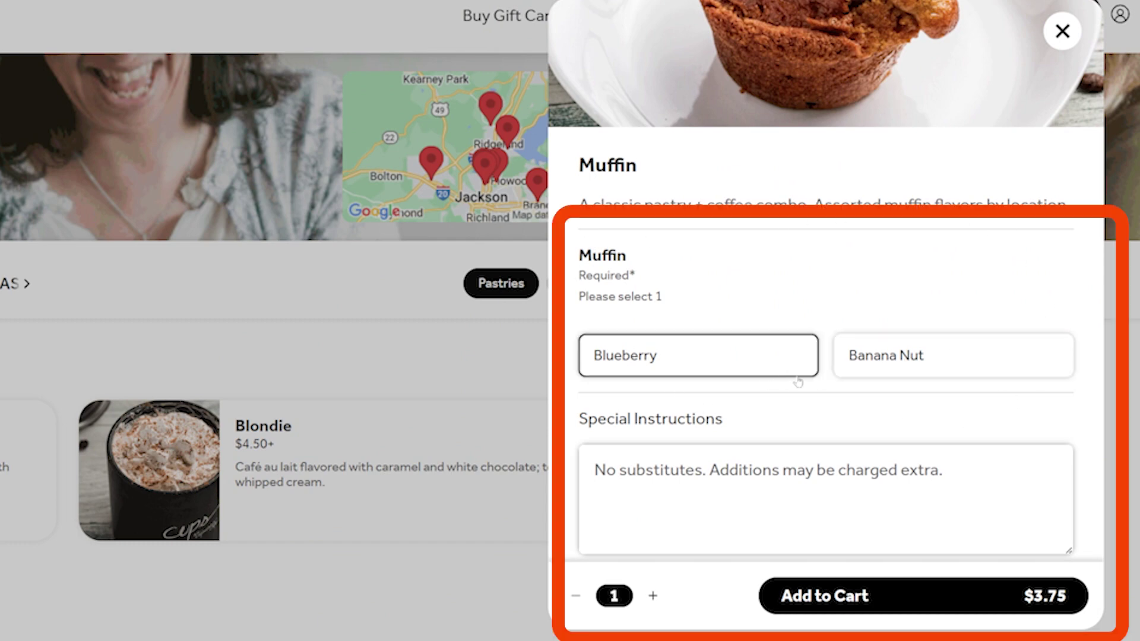
{"action": "left_click", "coordinate": [775, 369]}
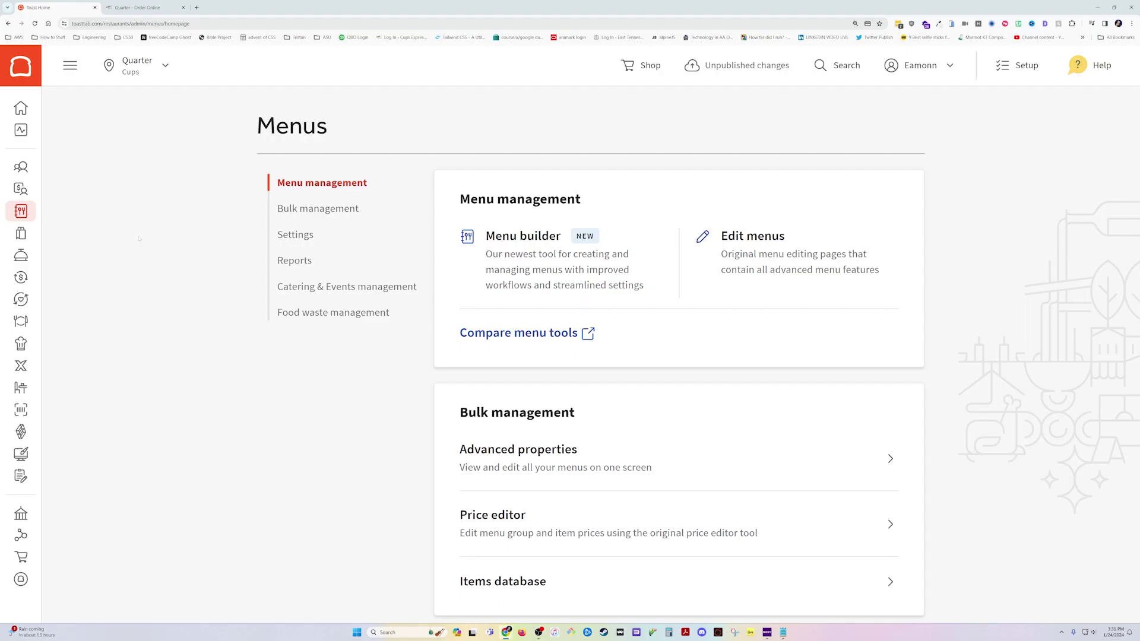
Keep the navigation sidebar expanded and go to the Menu builder showing the Coffee group
{"action": "mouse_move", "coordinate": [37, 211]}
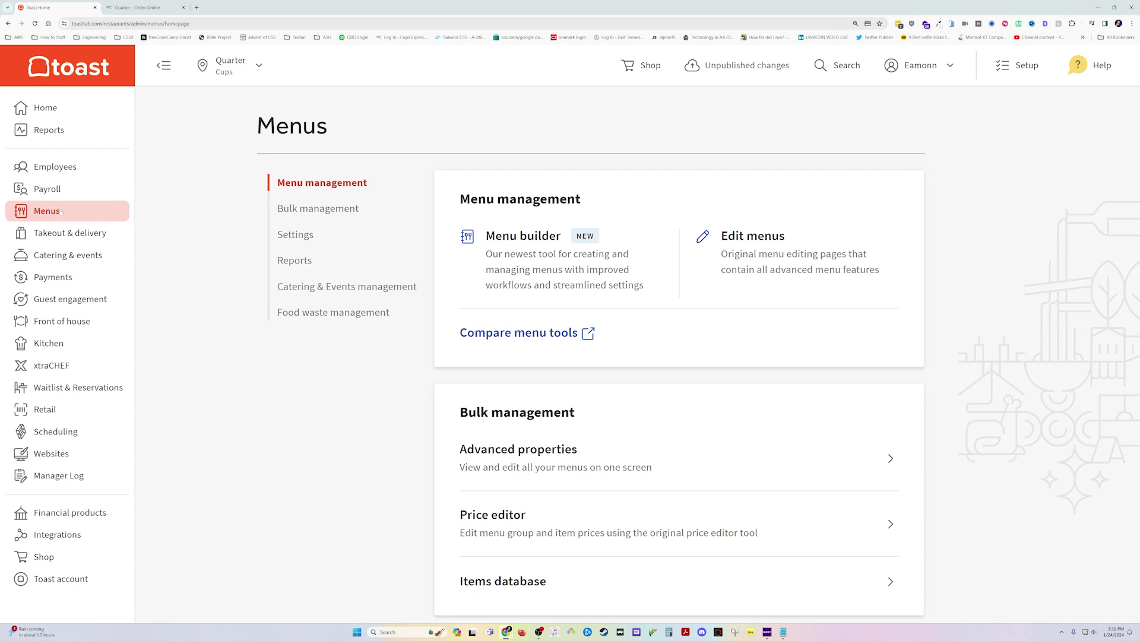
{"action": "left_click", "coordinate": [164, 65]}
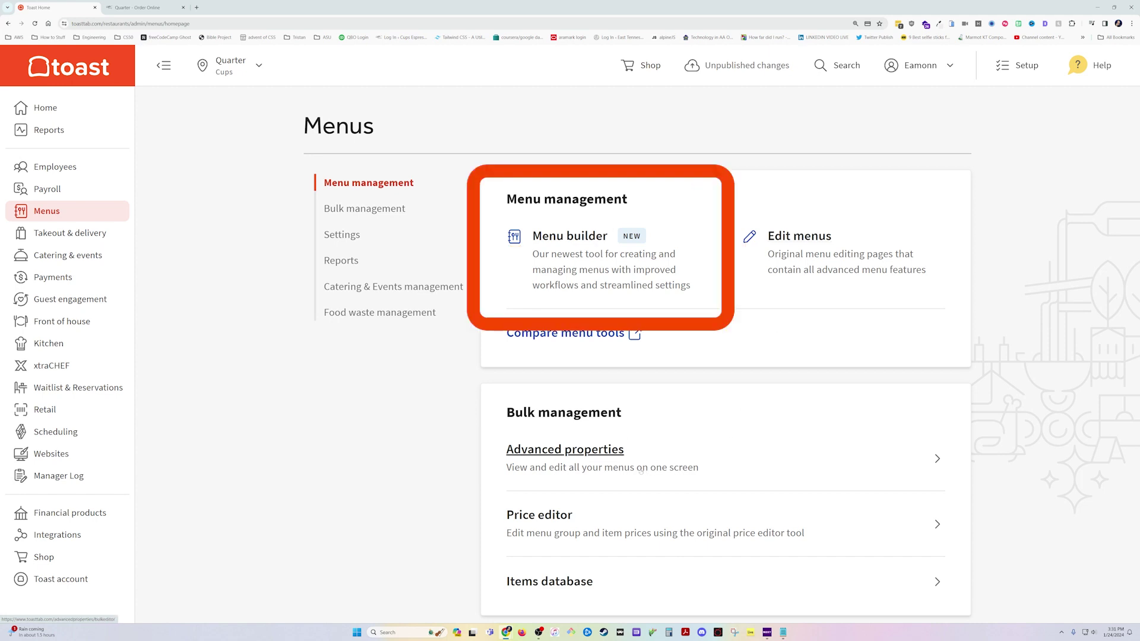
{"action": "left_click", "coordinate": [554, 243]}
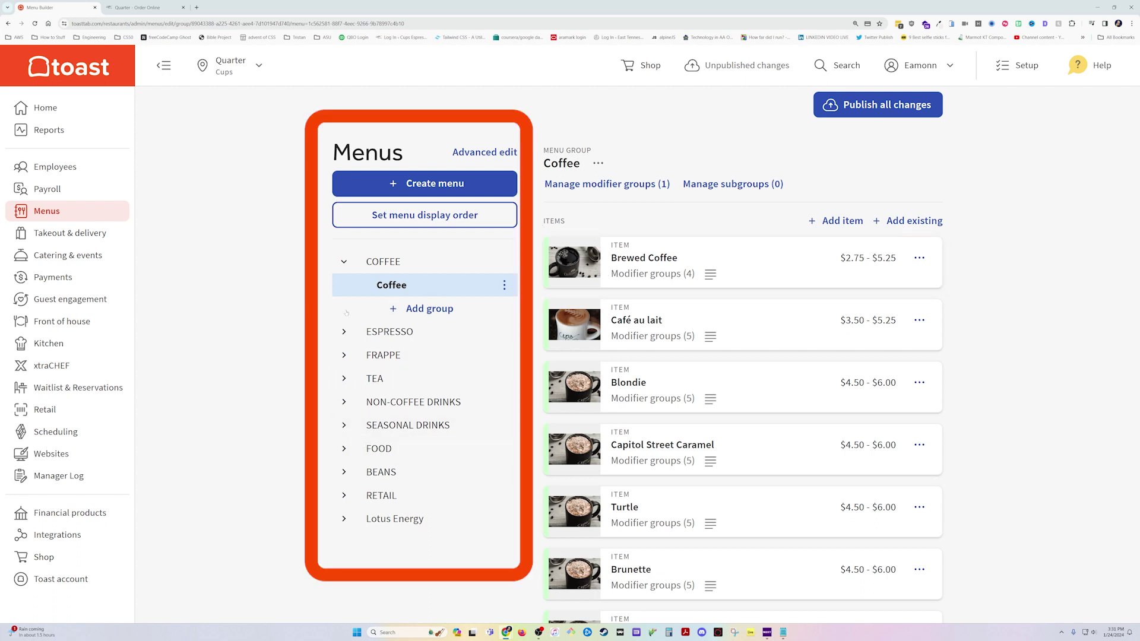
Expand the FOOD menu and list the items in its Pastries group
{"action": "left_click", "coordinate": [383, 448]}
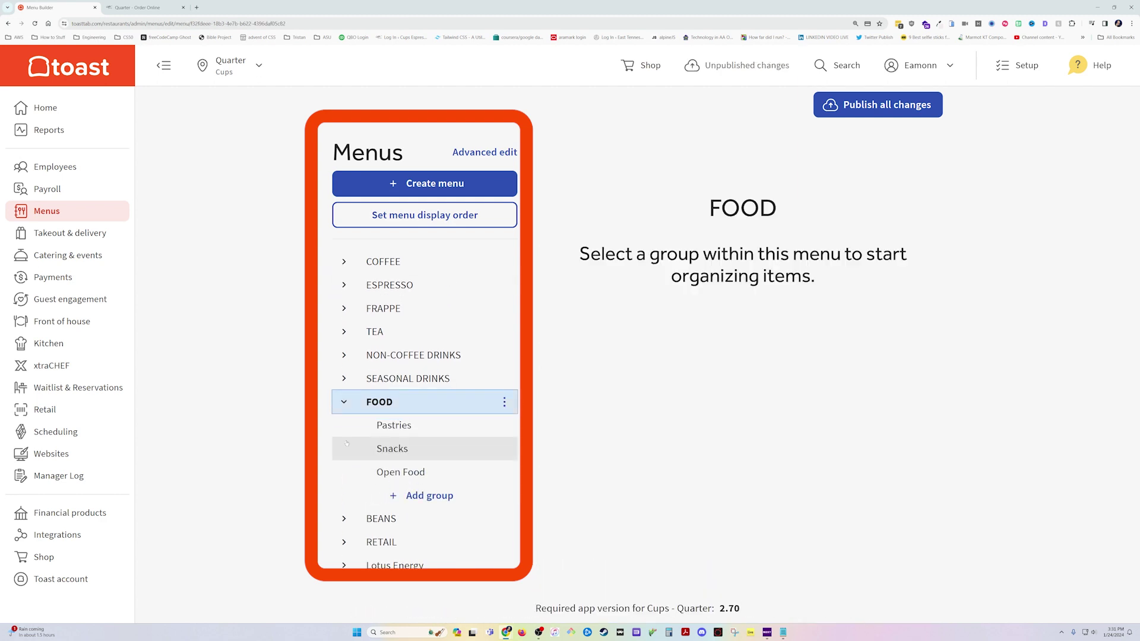
{"action": "left_click", "coordinate": [395, 426]}
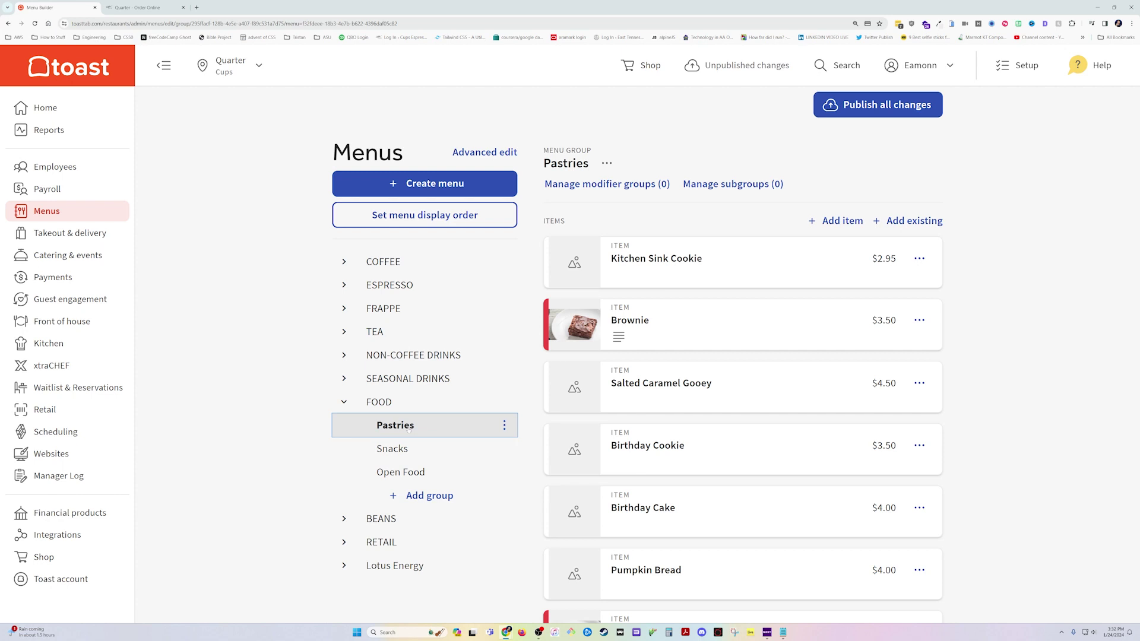
{"action": "scroll", "coordinate": [718, 159], "scroll_direction": "down", "scroll_amount": 5}
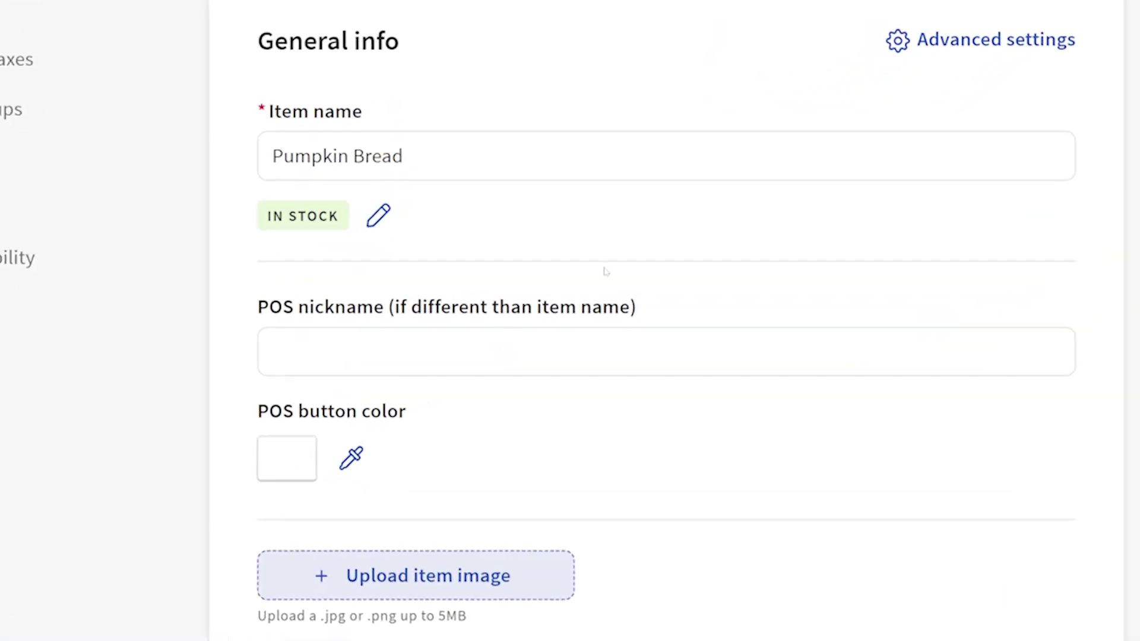
Replace the item name Pumpkin Bread with 'Bread', then move down to Modifier groups
{"action": "scroll", "coordinate": [487, 491], "scroll_direction": "down", "scroll_amount": 12}
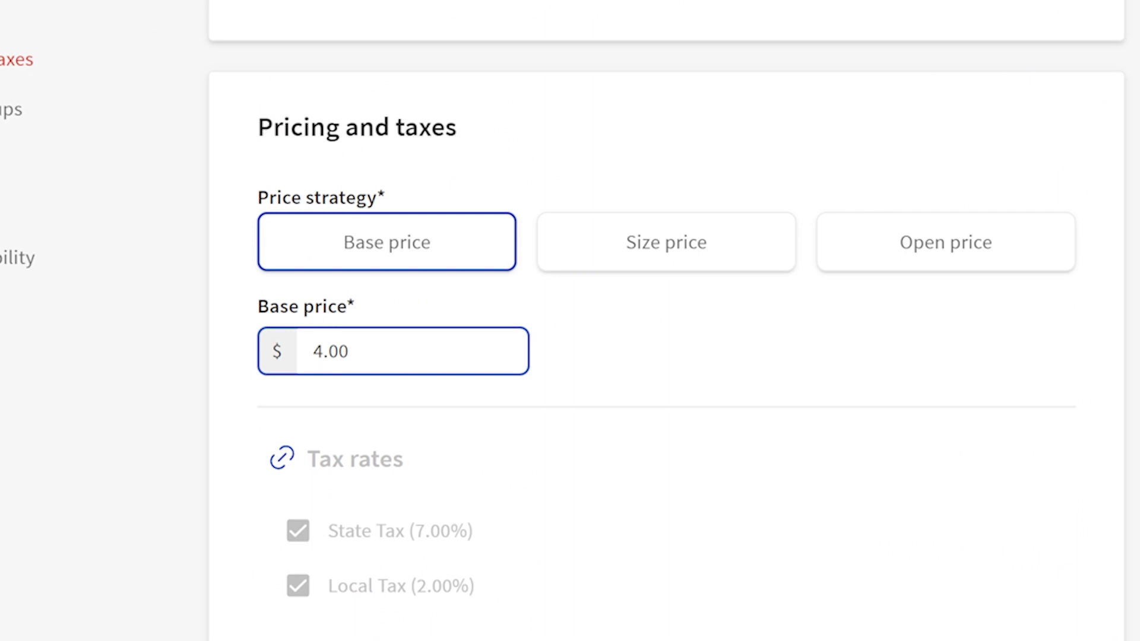
{"action": "scroll", "coordinate": [862, 619], "scroll_direction": "down", "scroll_amount": 10}
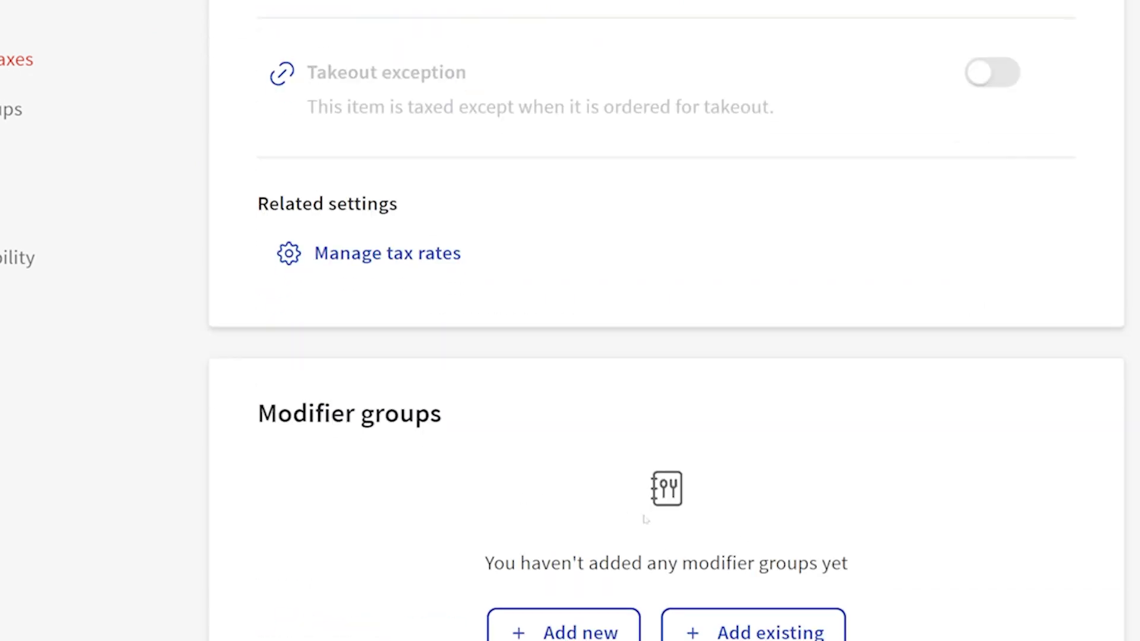
{"action": "scroll", "coordinate": [646, 520], "scroll_direction": "up", "scroll_amount": 20}
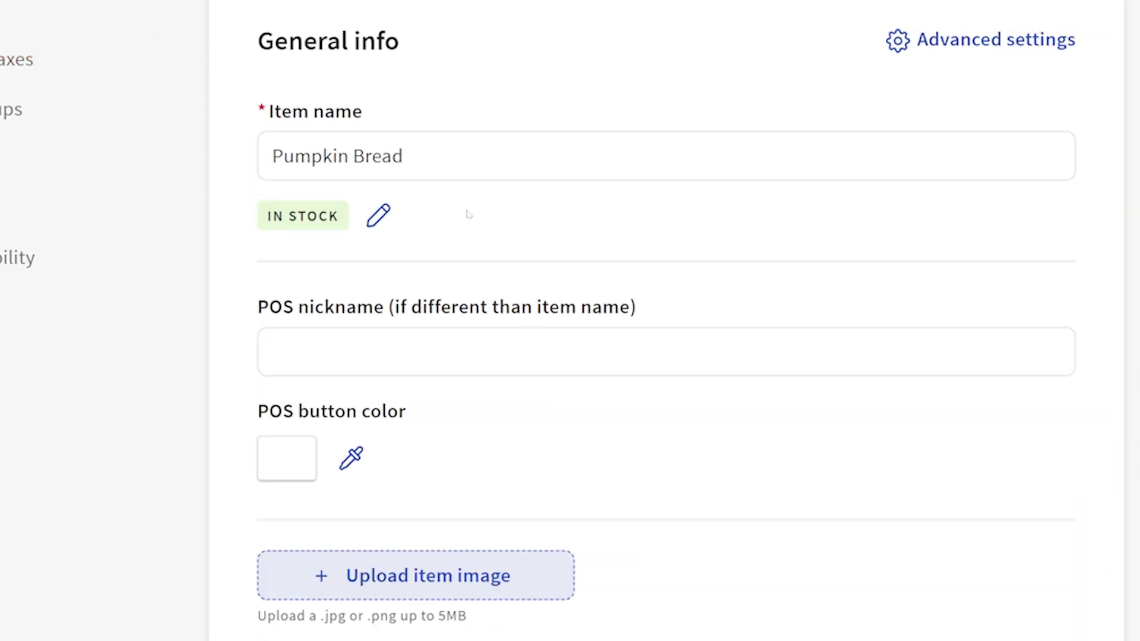
{"action": "key", "text": "Tab"}
{"action": "type", "text": "Bread"}
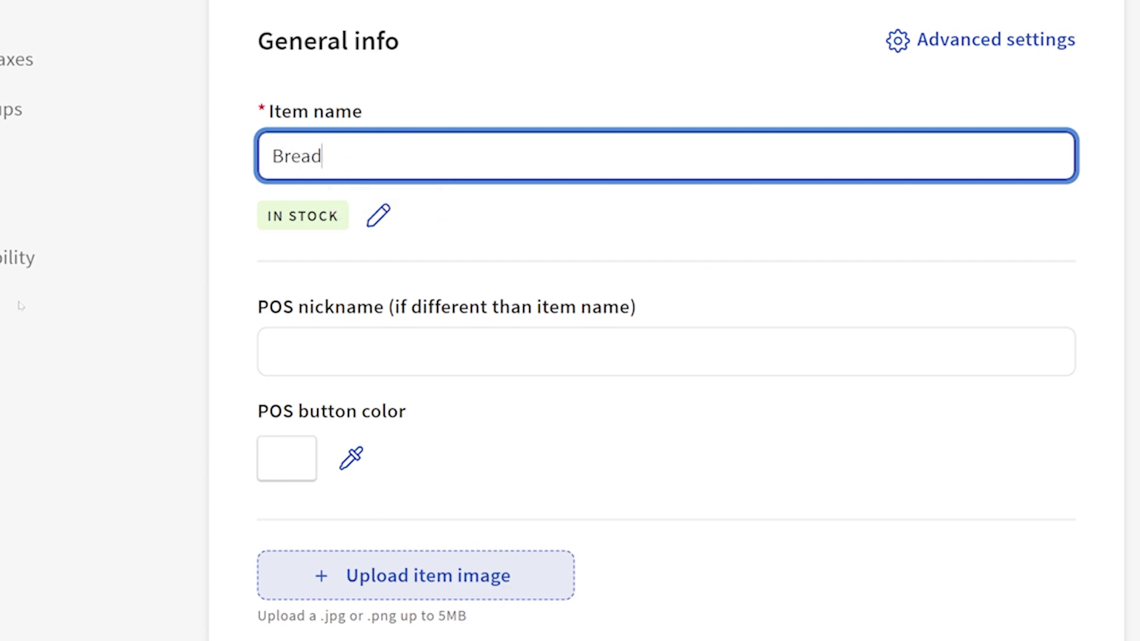
{"action": "key", "text": "Tab"}
{"action": "scroll", "coordinate": [347, 348], "scroll_direction": "down", "scroll_amount": 2}
{"action": "scroll", "coordinate": [537, 305], "scroll_direction": "down", "scroll_amount": 10}
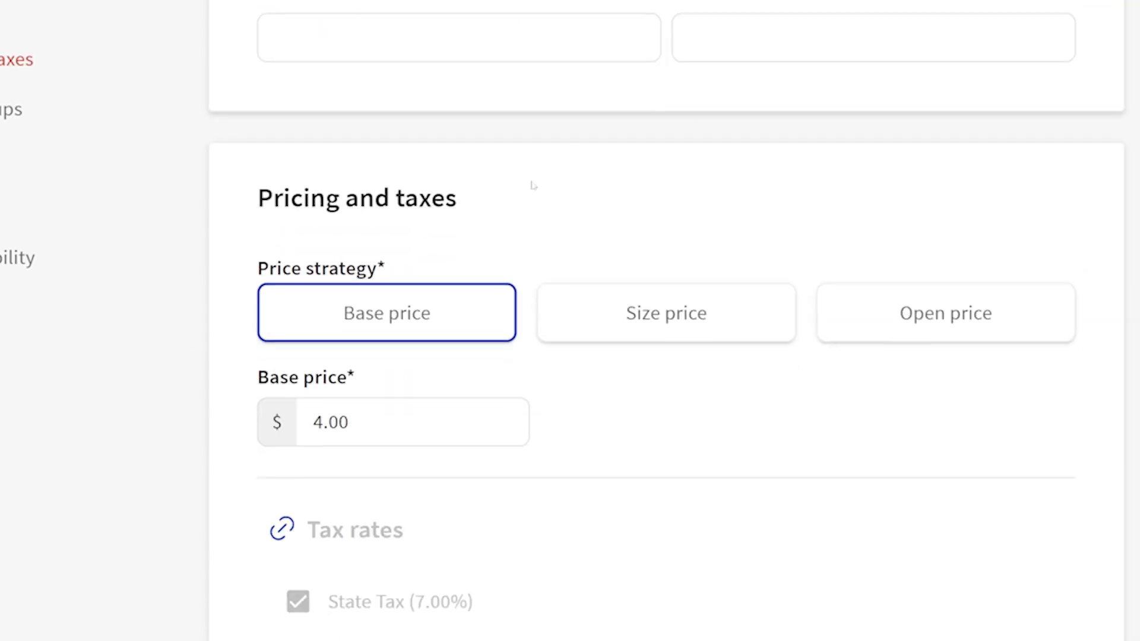
{"action": "scroll", "coordinate": [527, 191], "scroll_direction": "down", "scroll_amount": 6}
{"action": "scroll", "coordinate": [674, 224], "scroll_direction": "up", "scroll_amount": 6}
{"action": "scroll", "coordinate": [733, 250], "scroll_direction": "down", "scroll_amount": 20}
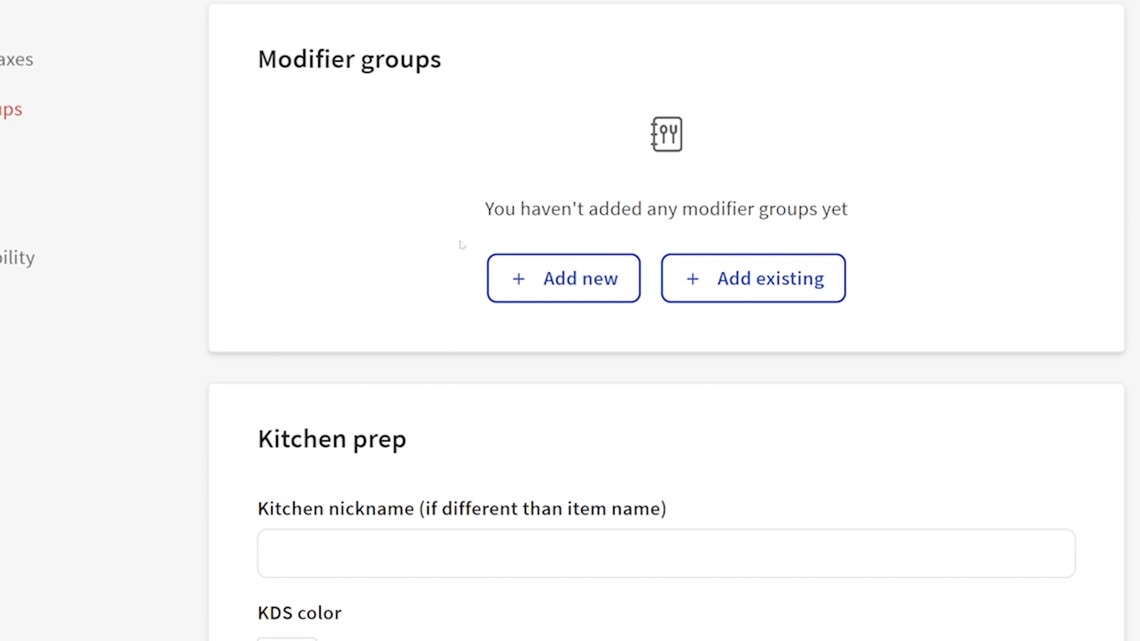
Create a new modifier group for the item named 'Bread'
{"action": "left_click", "coordinate": [523, 276]}
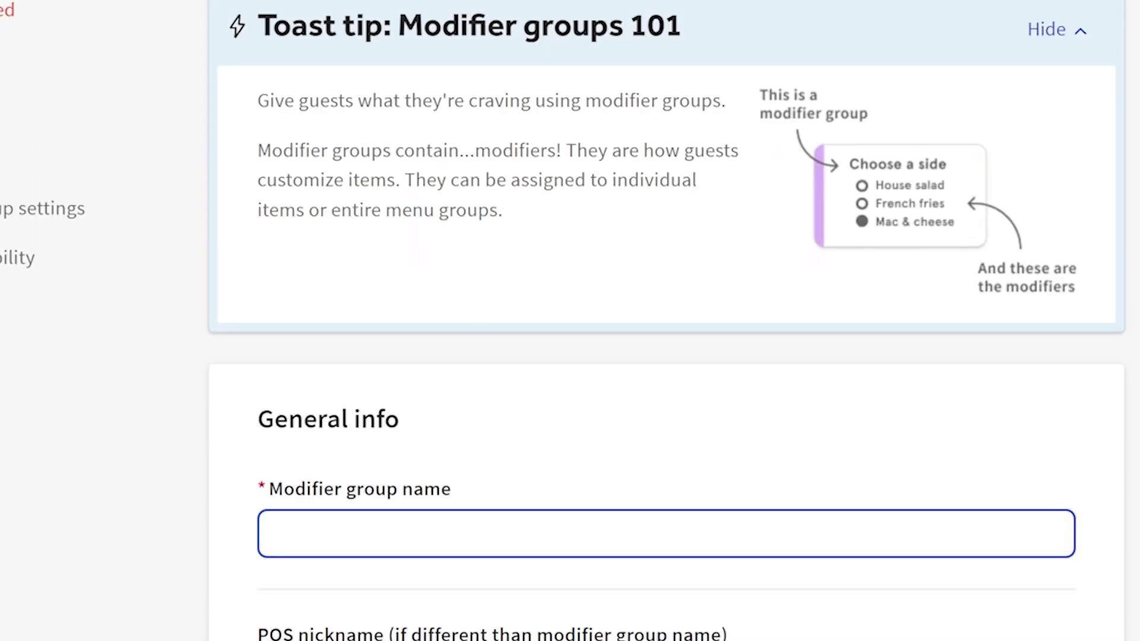
{"action": "type", "text": "Bread"}
{"action": "scroll", "coordinate": [356, 279], "scroll_direction": "down", "scroll_amount": 6}
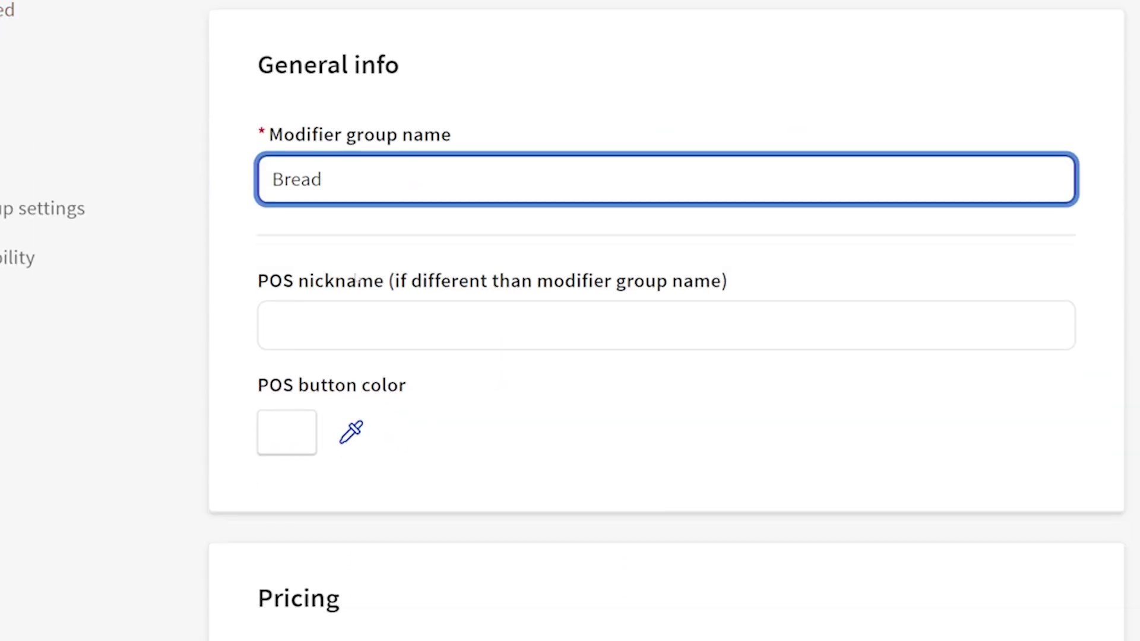
{"action": "scroll", "coordinate": [433, 298], "scroll_direction": "down", "scroll_amount": 10}
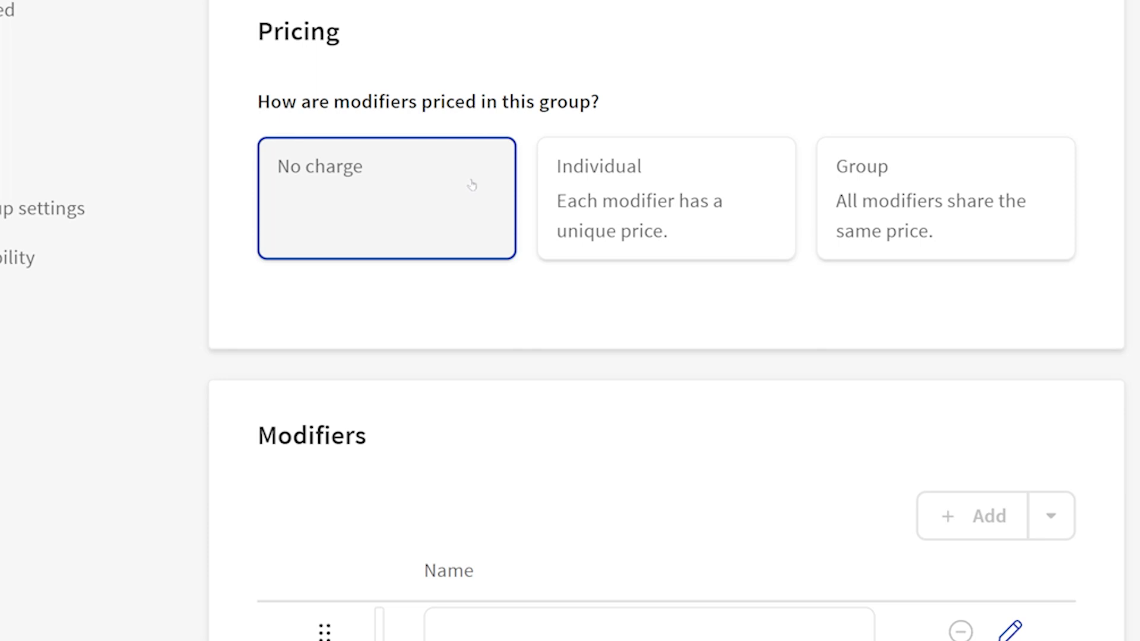
Switch the group to Individual pricing and name the first modifier Pumpkin
{"action": "left_click", "coordinate": [688, 188]}
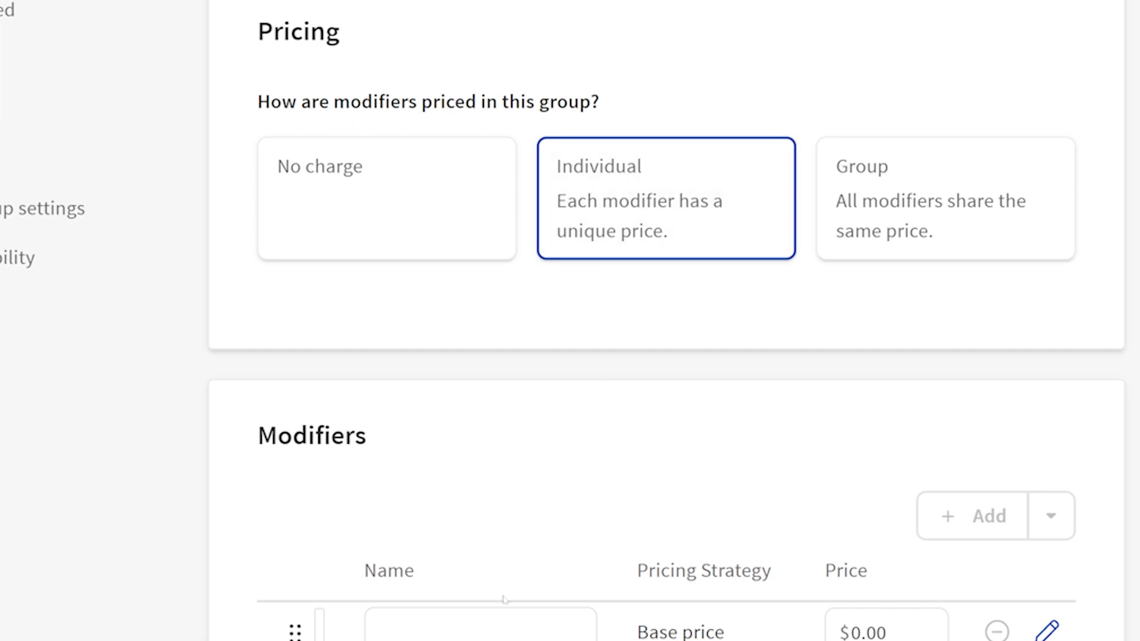
{"action": "left_click", "coordinate": [505, 626]}
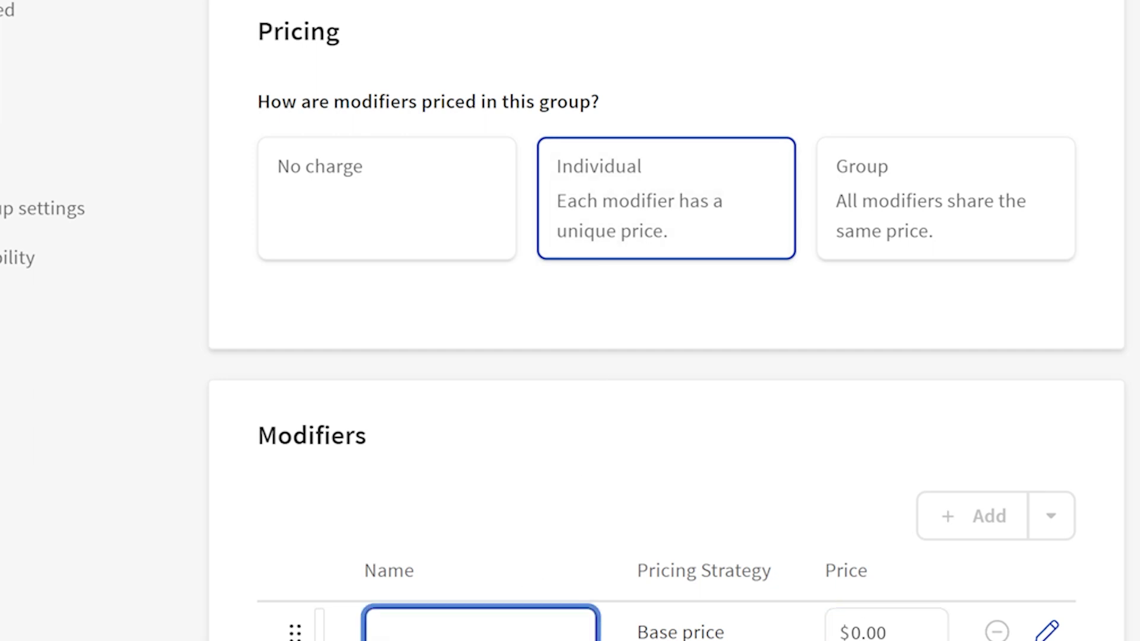
{"action": "type", "text": "Pumpkin"}
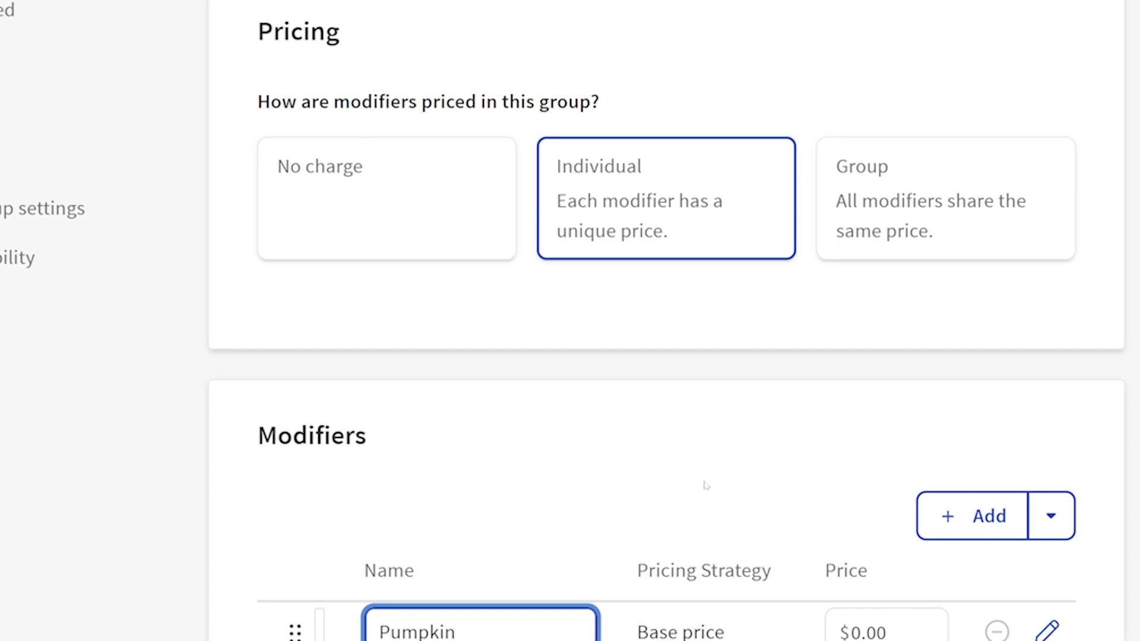
{"action": "scroll", "coordinate": [705, 484], "scroll_direction": "down", "scroll_amount": 5}
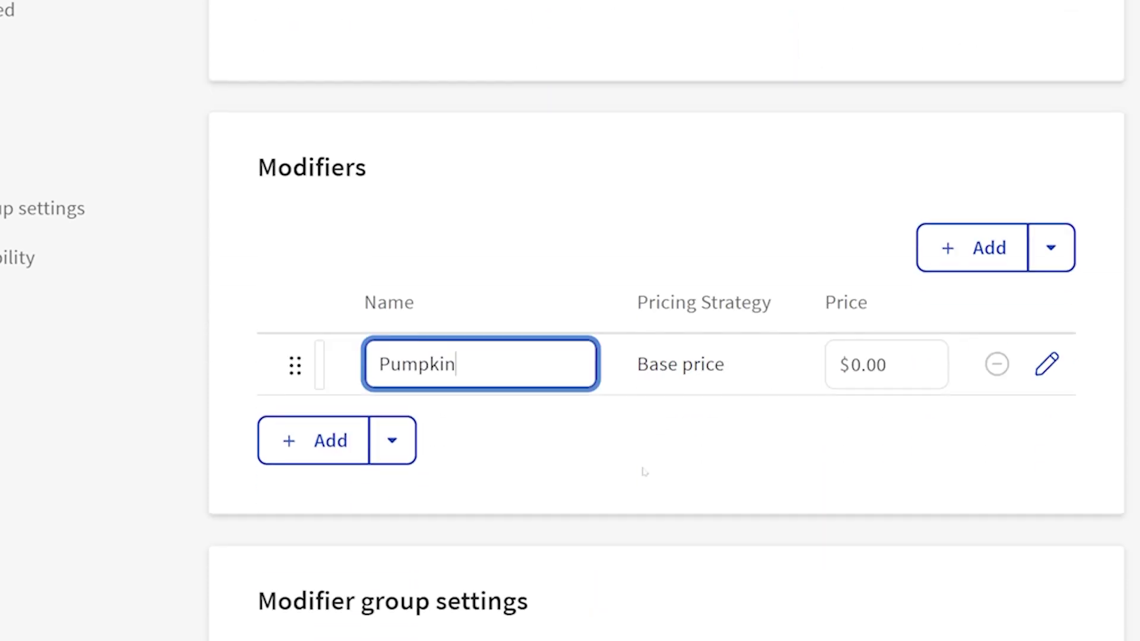
Add two more modifier rows named Zucchini and Banana
{"action": "left_click", "coordinate": [325, 423]}
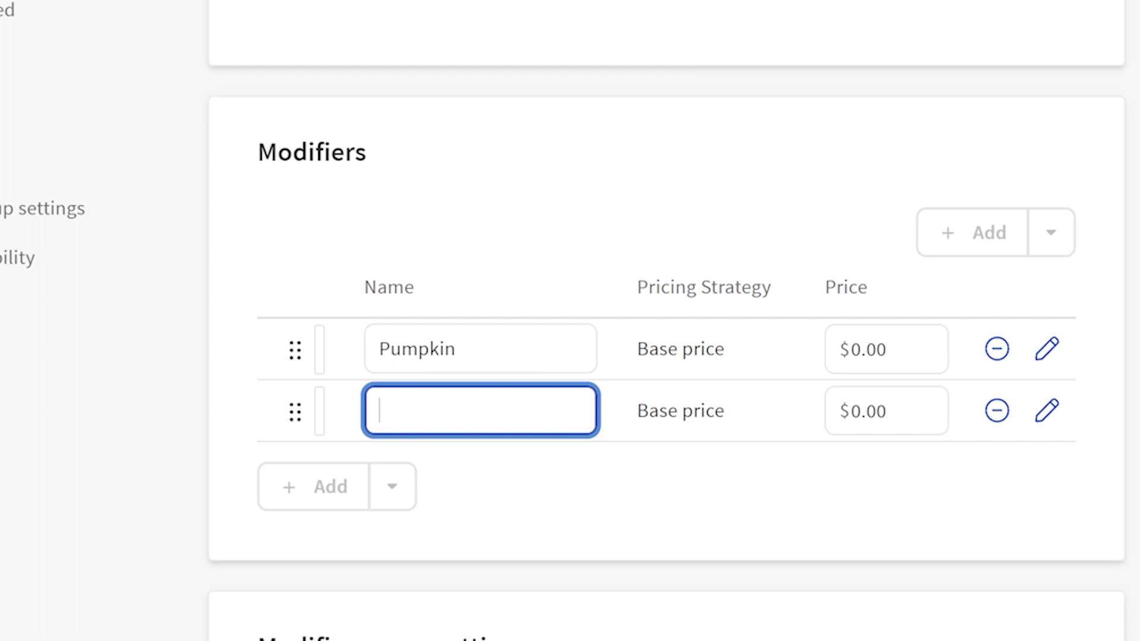
{"action": "type", "text": "Zucchini"}
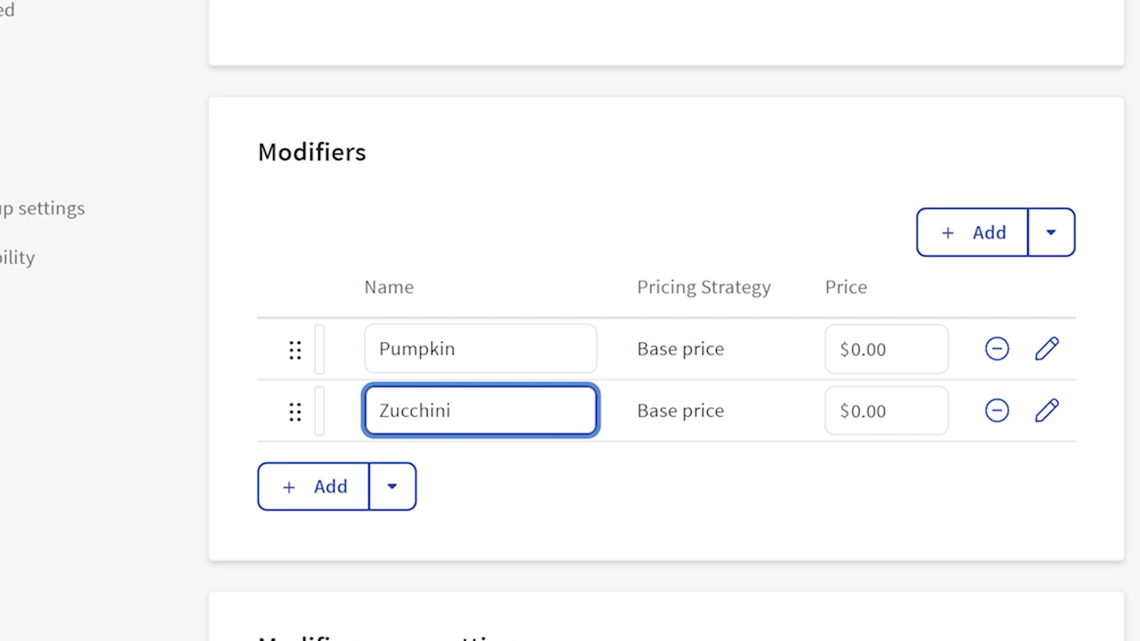
{"action": "left_click", "coordinate": [320, 487]}
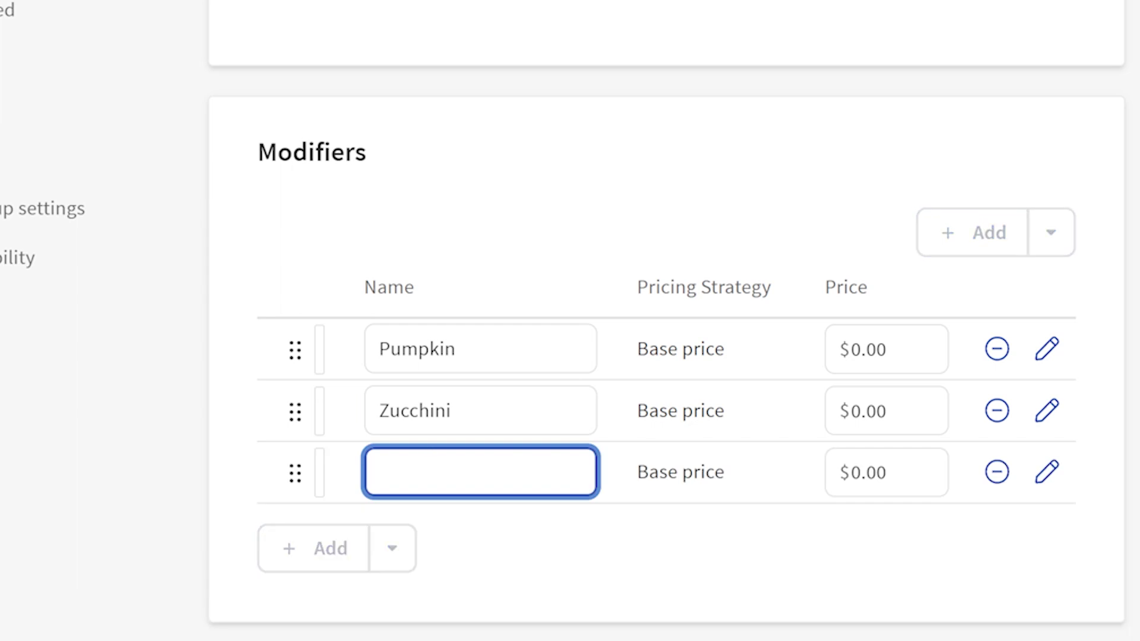
{"action": "type", "text": "Bana"}
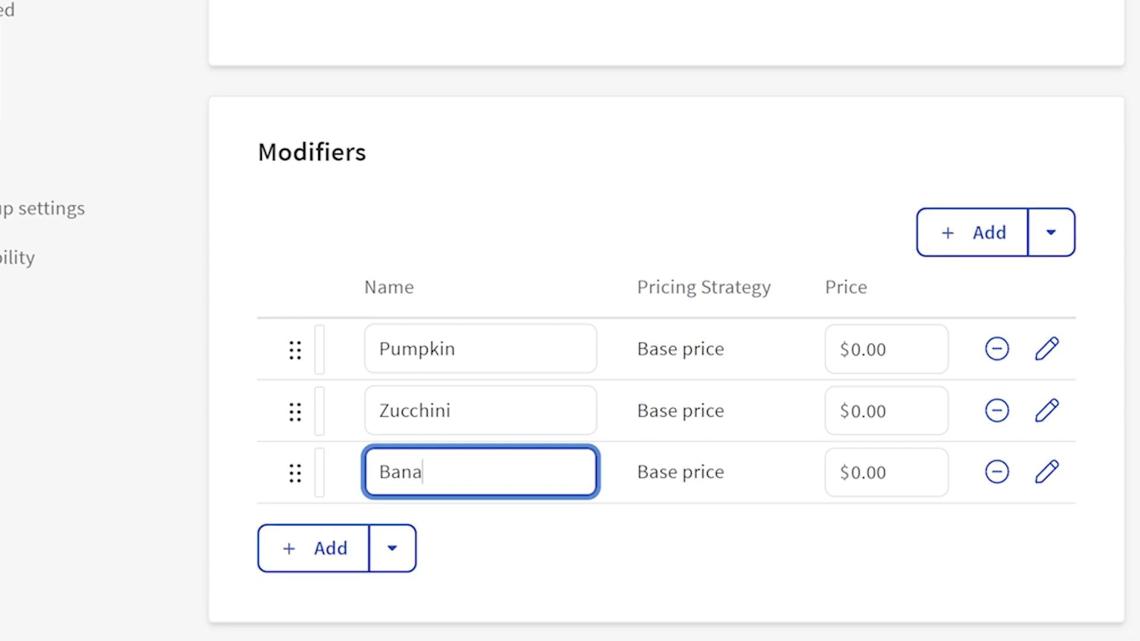
{"action": "type", "text": "ana"}
Try a .25 price on Banana, then clear it back to $0.00
{"action": "scroll", "coordinate": [885, 469], "scroll_direction": "down", "scroll_amount": 3}
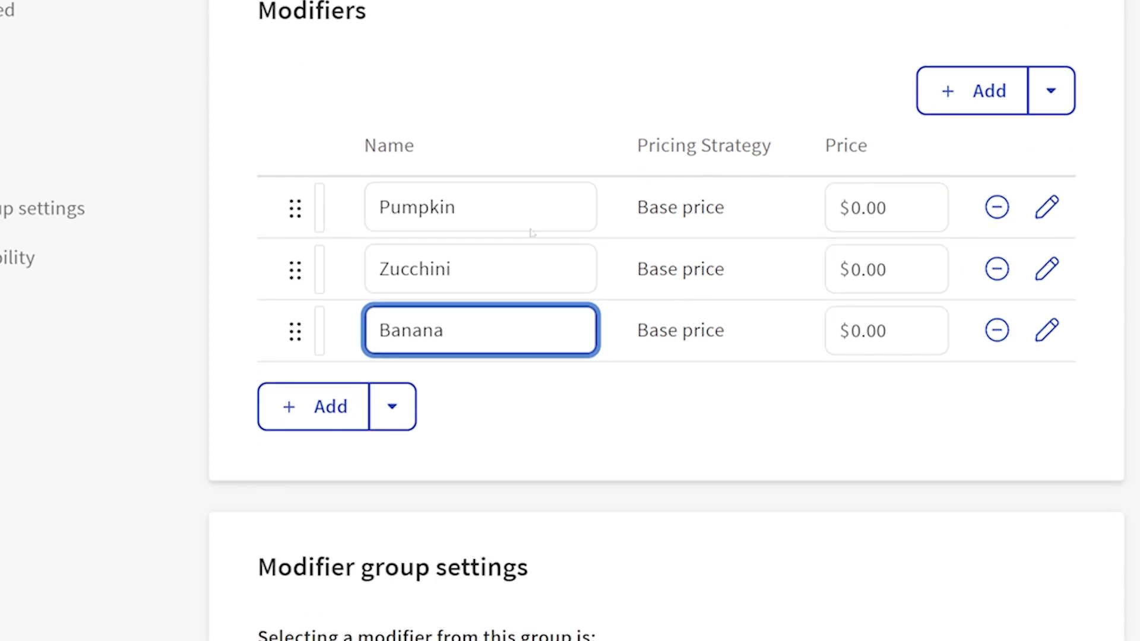
{"action": "scroll", "coordinate": [722, 217], "scroll_direction": "down", "scroll_amount": 3}
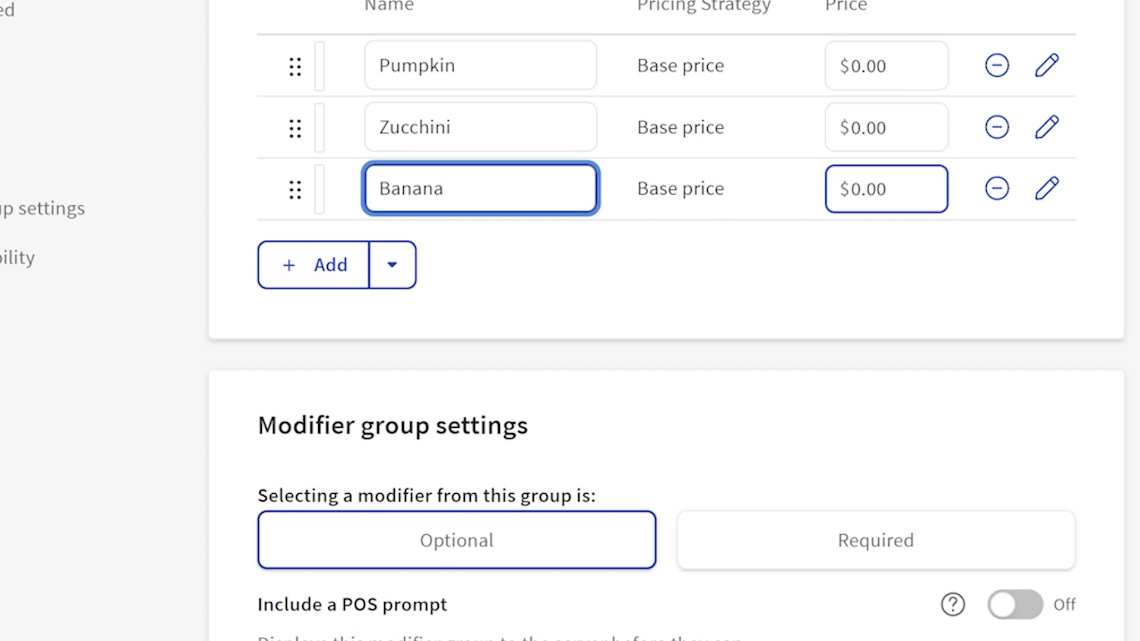
{"action": "left_click", "coordinate": [885, 188]}
{"action": "type", "text": ".25"}
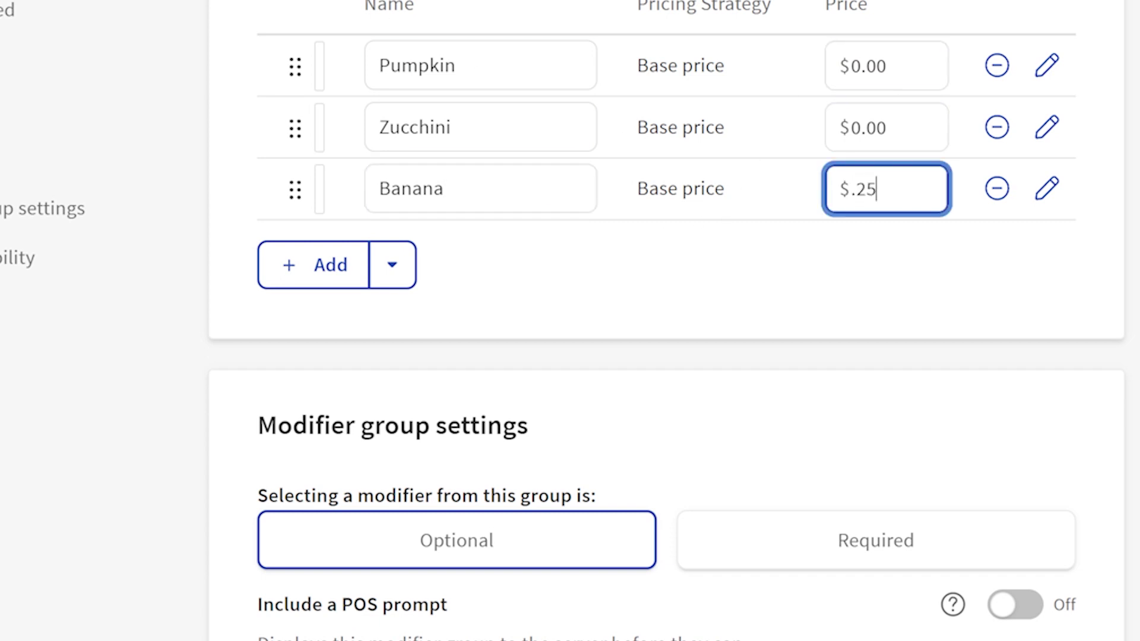
{"action": "key", "text": "Tab"}
{"action": "left_click", "coordinate": [885, 189]}
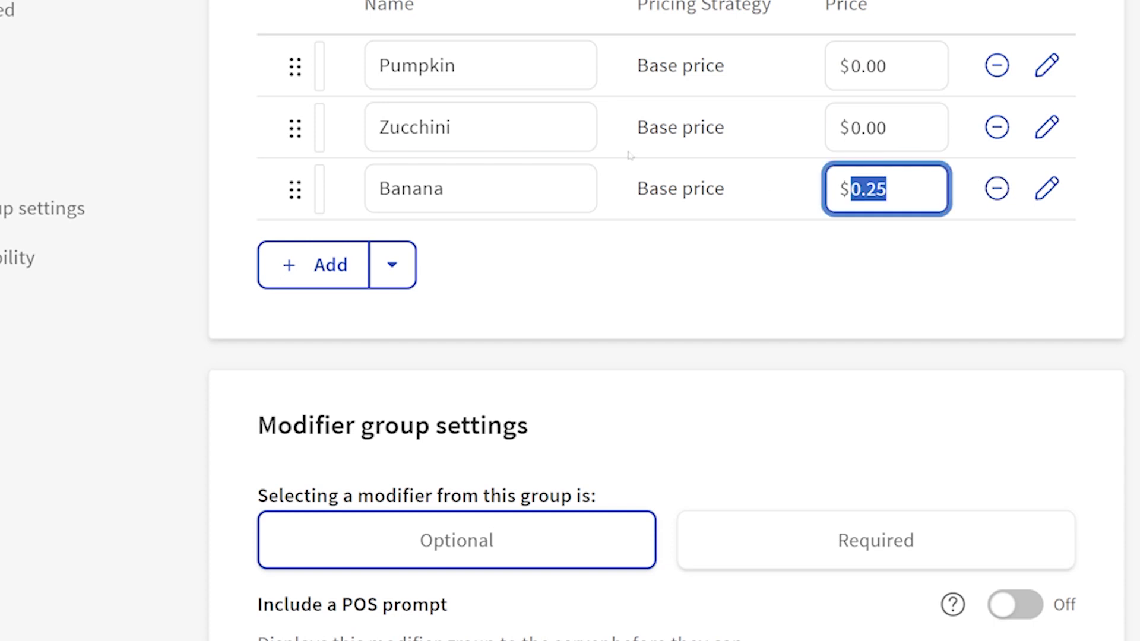
{"action": "key", "text": "BackSpace"}
{"action": "key", "text": "Tab"}
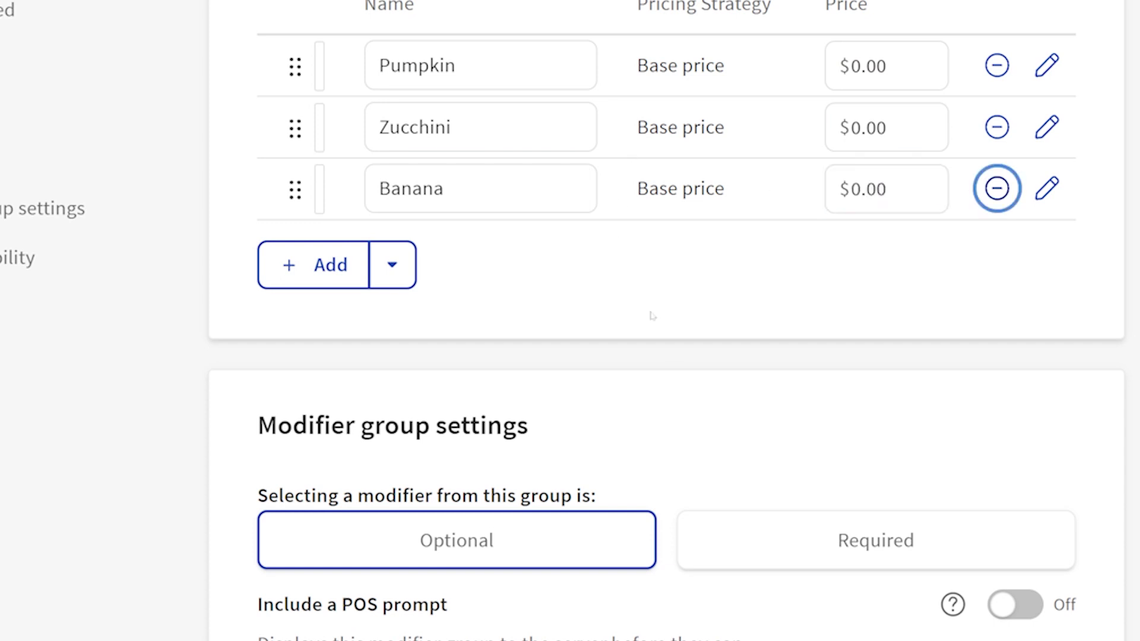
Mark the Bread modifier group as Required in its group settings
{"action": "scroll", "coordinate": [692, 417], "scroll_direction": "down", "scroll_amount": 5}
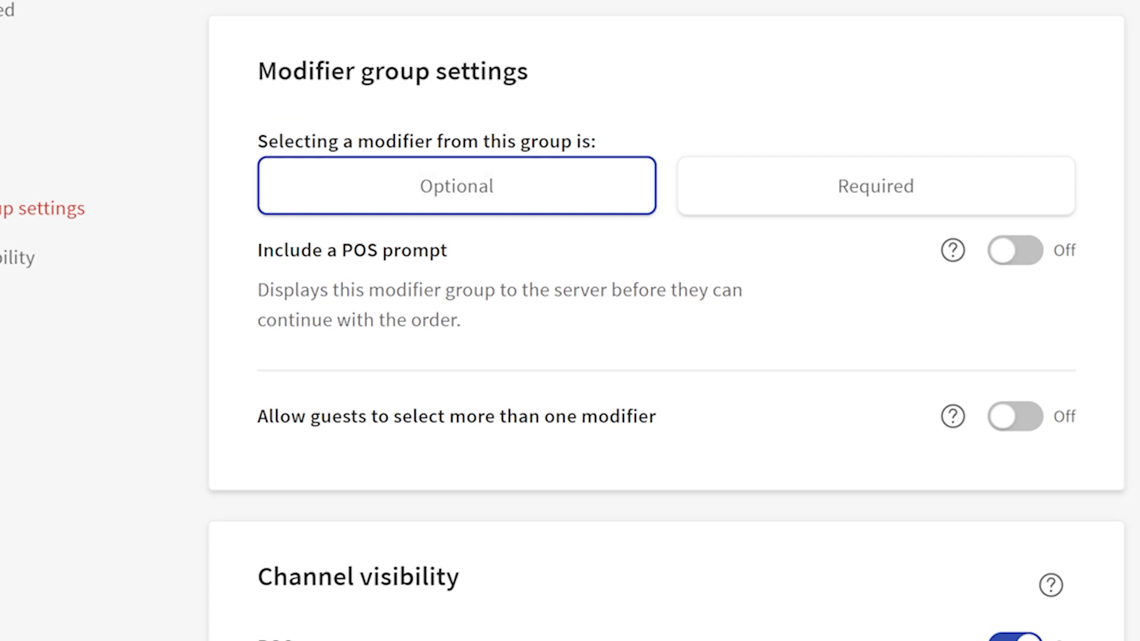
{"action": "left_click", "coordinate": [924, 188]}
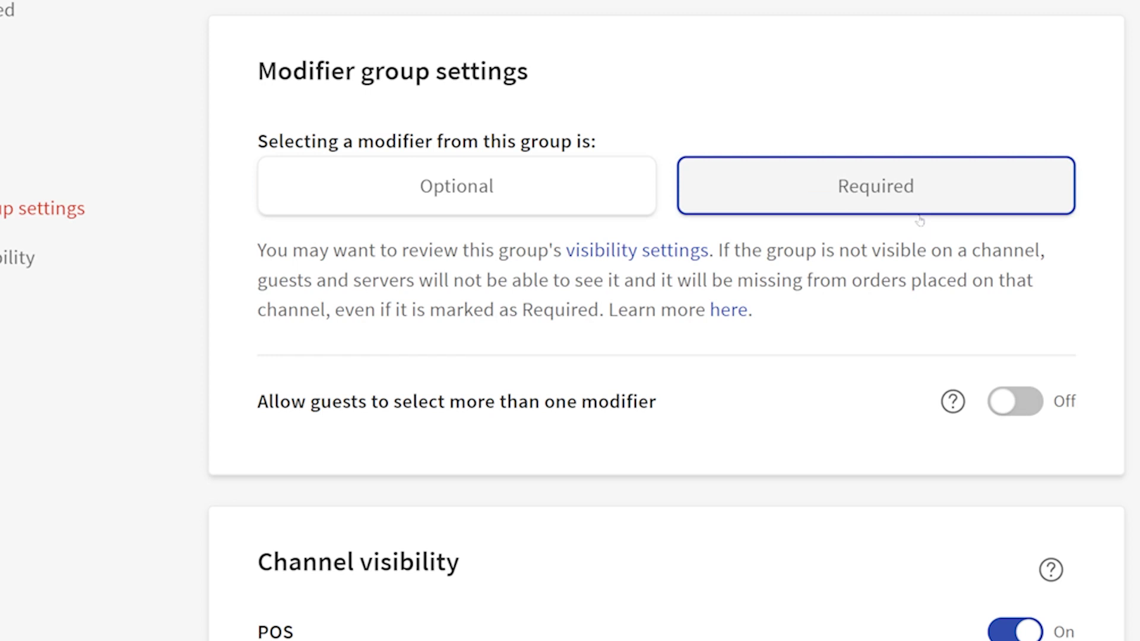
{"action": "left_click_drag", "start_coordinate": [259, 414], "coordinate": [711, 421]}
{"action": "left_click", "coordinate": [666, 401]}
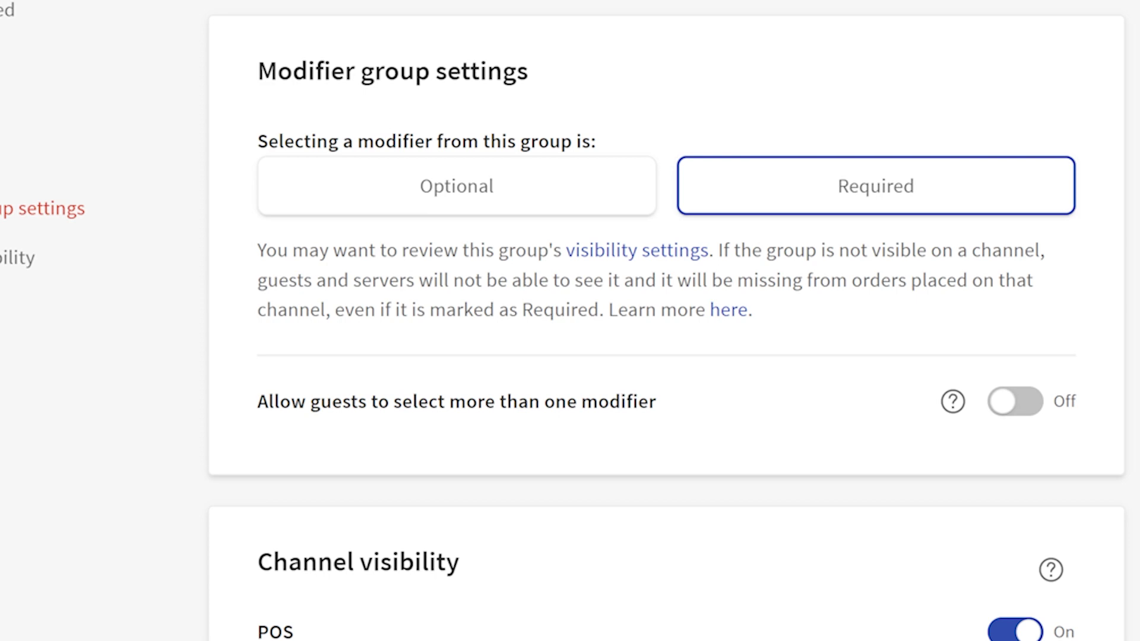
{"action": "scroll", "coordinate": [555, 397], "scroll_direction": "down", "scroll_amount": 7}
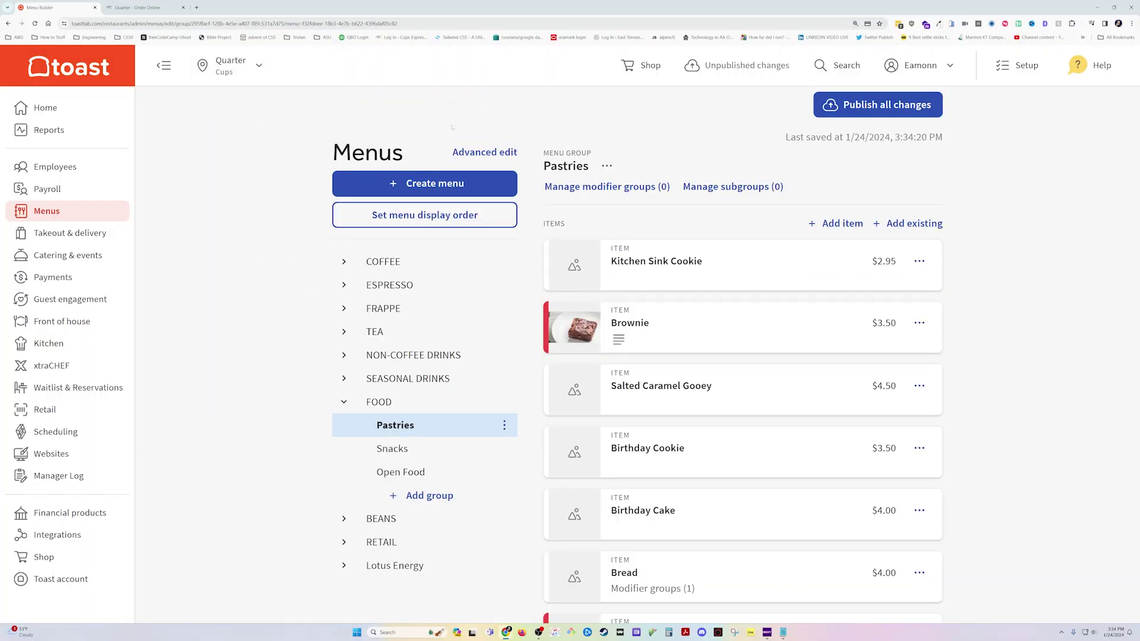
Open Advanced edit and expand FOOD > Pastries to list its items
{"action": "left_click", "coordinate": [475, 153]}
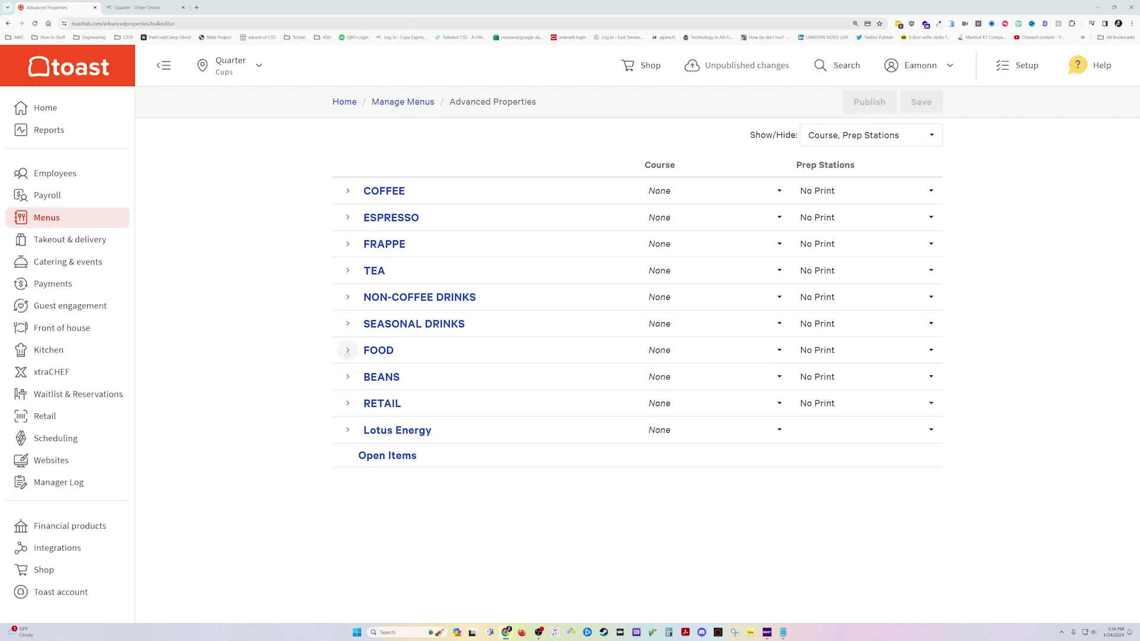
{"action": "left_click", "coordinate": [347, 351]}
{"action": "left_click", "coordinate": [358, 393]}
{"action": "scroll", "coordinate": [383, 382], "scroll_direction": "down", "scroll_amount": 1}
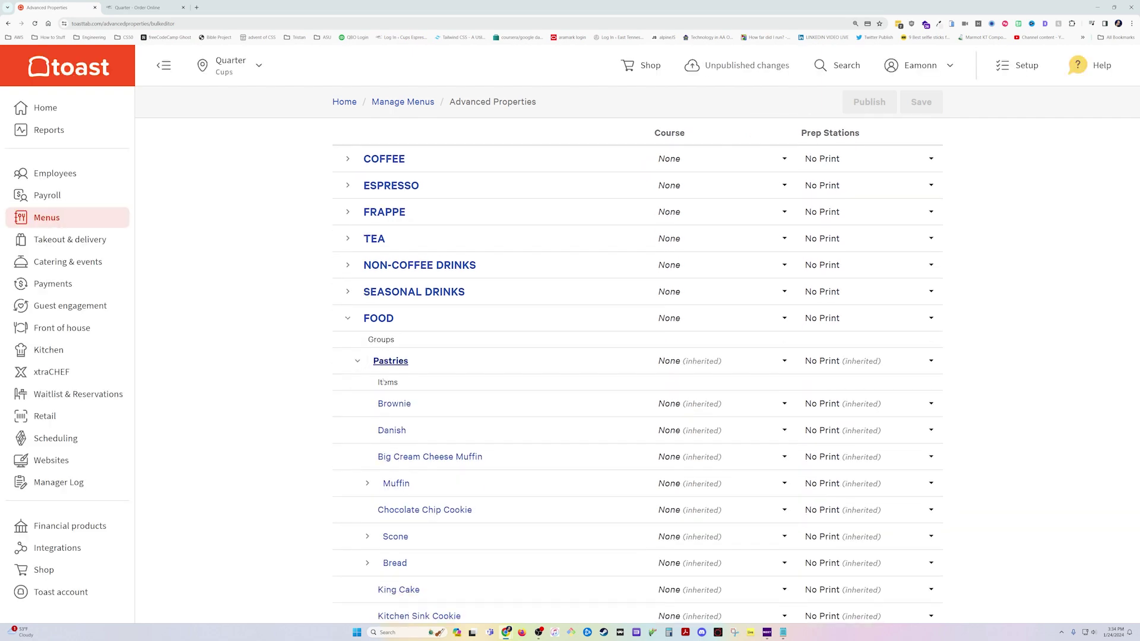
{"action": "scroll", "coordinate": [383, 382], "scroll_direction": "down", "scroll_amount": 5}
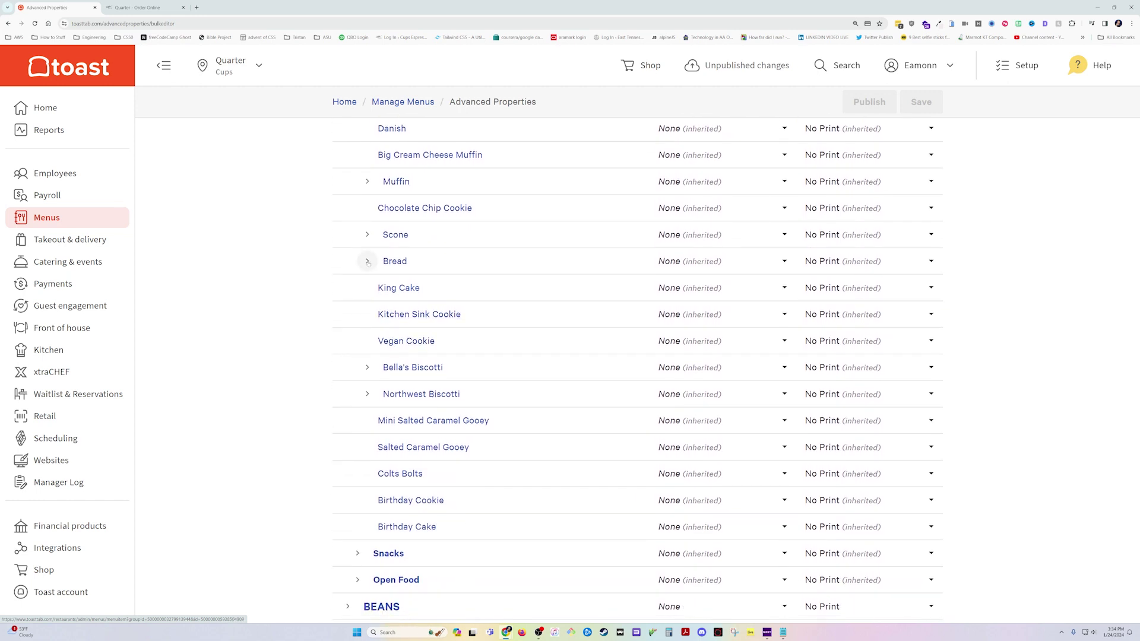
Expand Bread and its Bread modifier group to show Pumpkin, Zucchini and Banana
{"action": "left_click", "coordinate": [368, 262]}
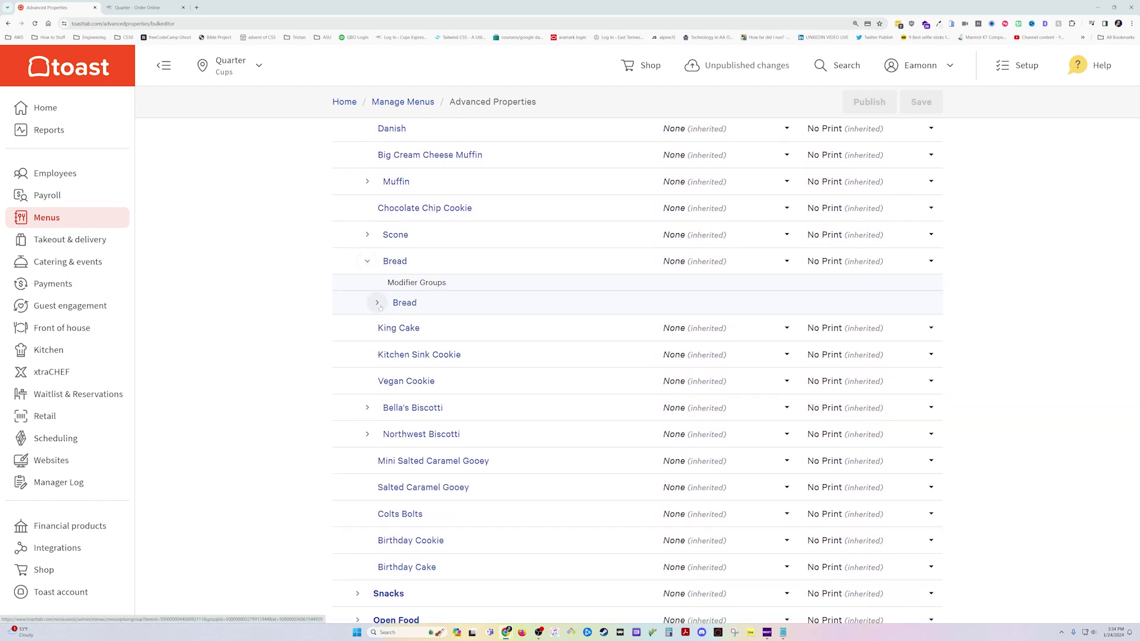
{"action": "left_click", "coordinate": [378, 304]}
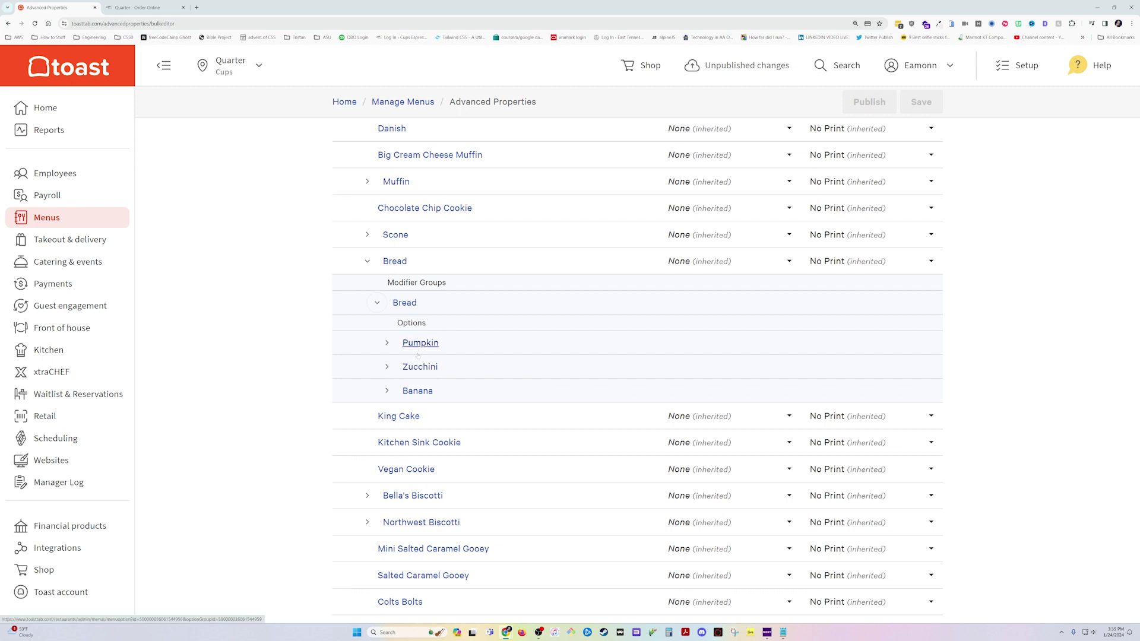
{"action": "scroll", "coordinate": [566, 420], "scroll_direction": "up", "scroll_amount": 1}
{"action": "scroll", "coordinate": [570, 413], "scroll_direction": "up", "scroll_amount": 1}
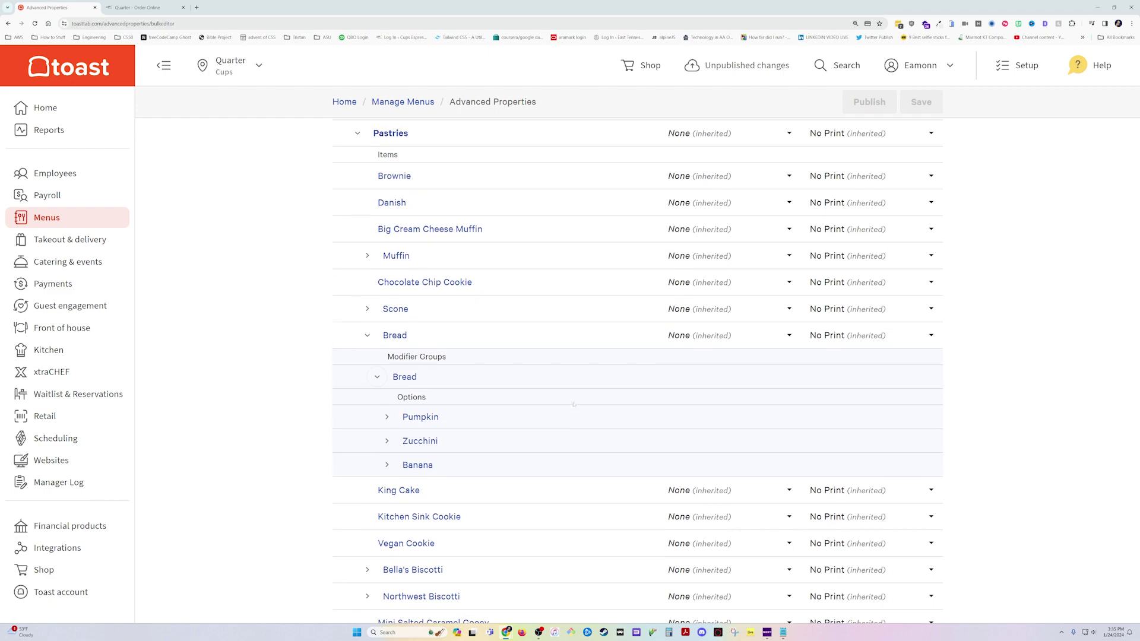
{"action": "scroll", "coordinate": [570, 398], "scroll_direction": "up", "scroll_amount": 4}
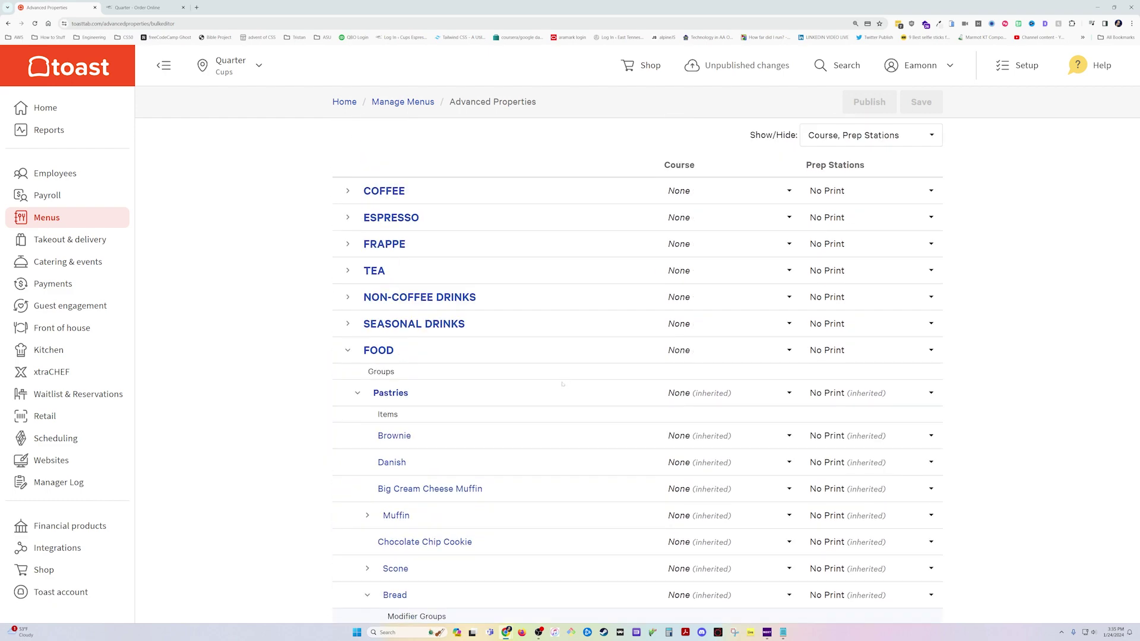
Return to the Menus home page from the sidebar
{"action": "left_click", "coordinate": [72, 215]}
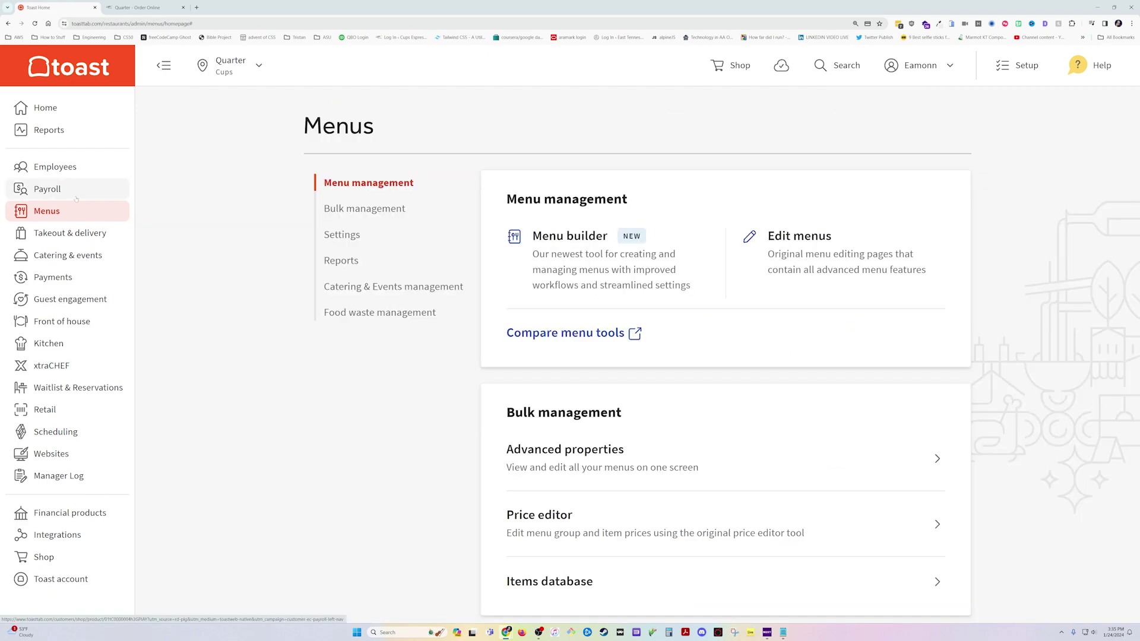